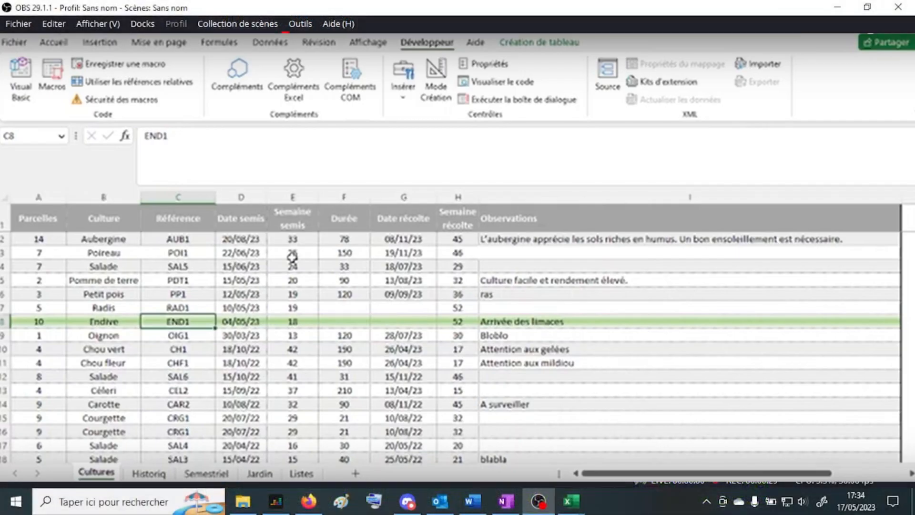
Switch to the jardins.xlsm workbook in Excel and examine the sowing week, duration, harvest and observation cells of the Aubergine row.
left_click(572, 500)
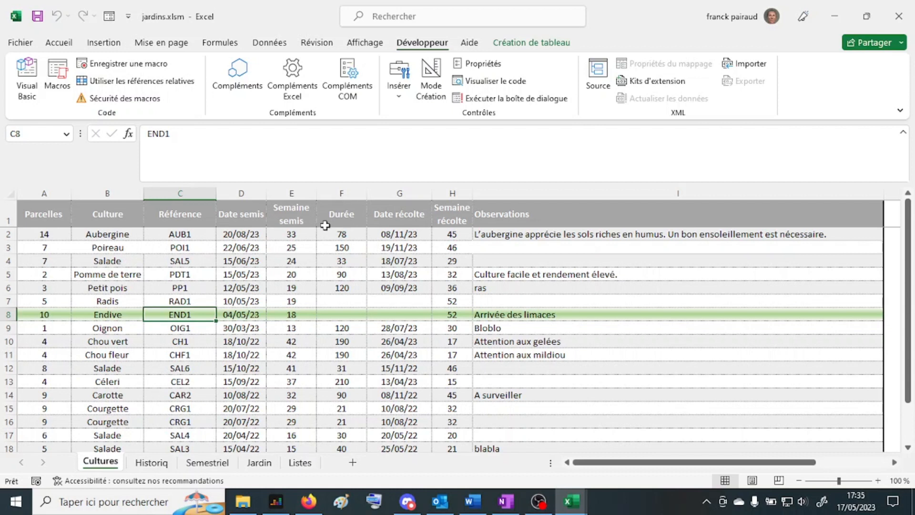
left_click(300, 236)
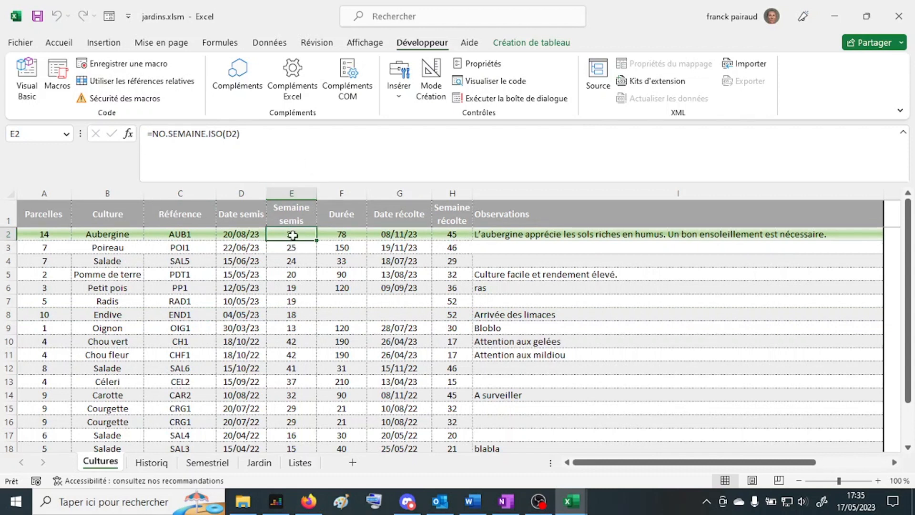
left_click(348, 235)
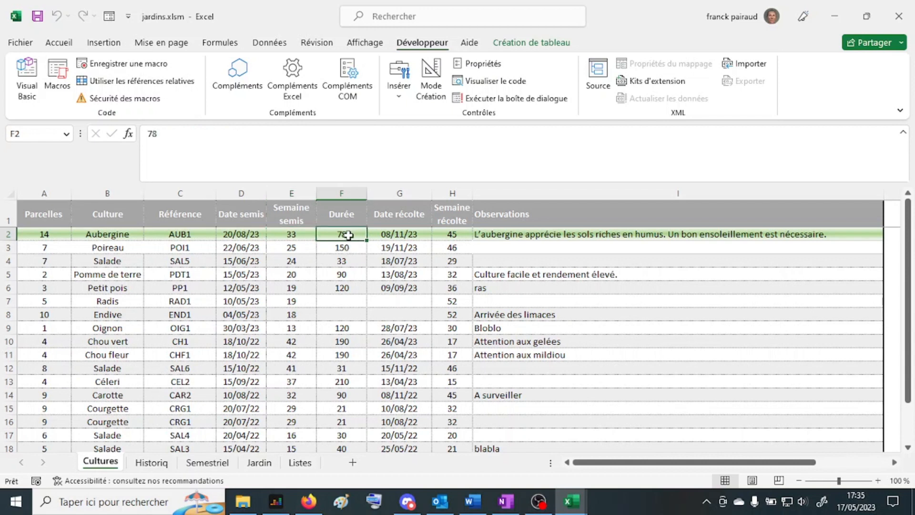
left_click(402, 235)
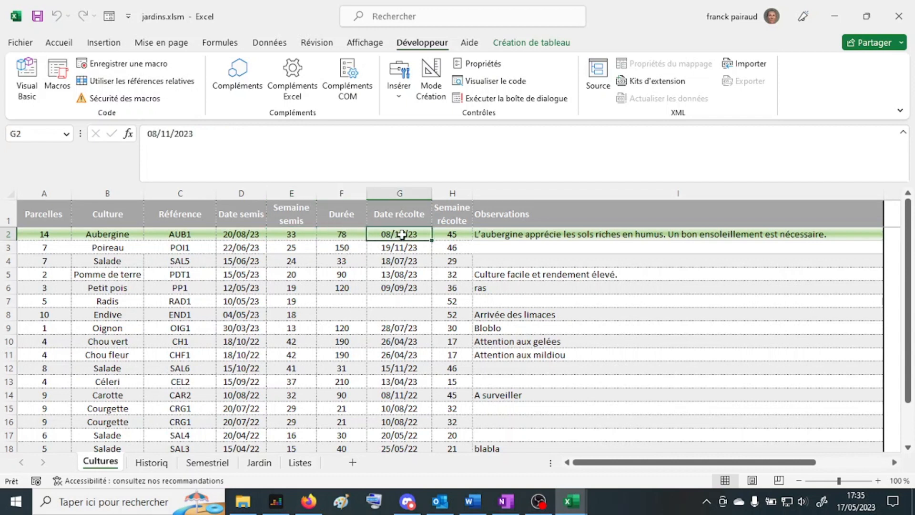
left_click(455, 235)
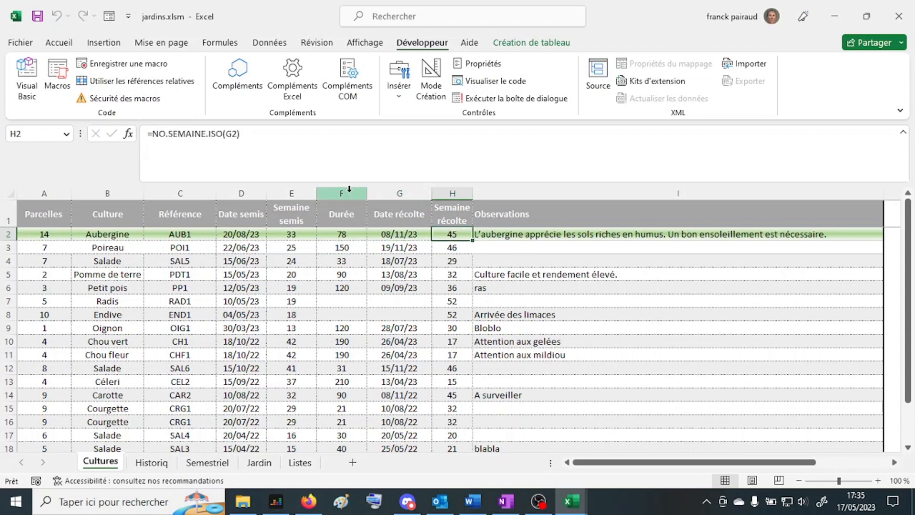
left_click(546, 237)
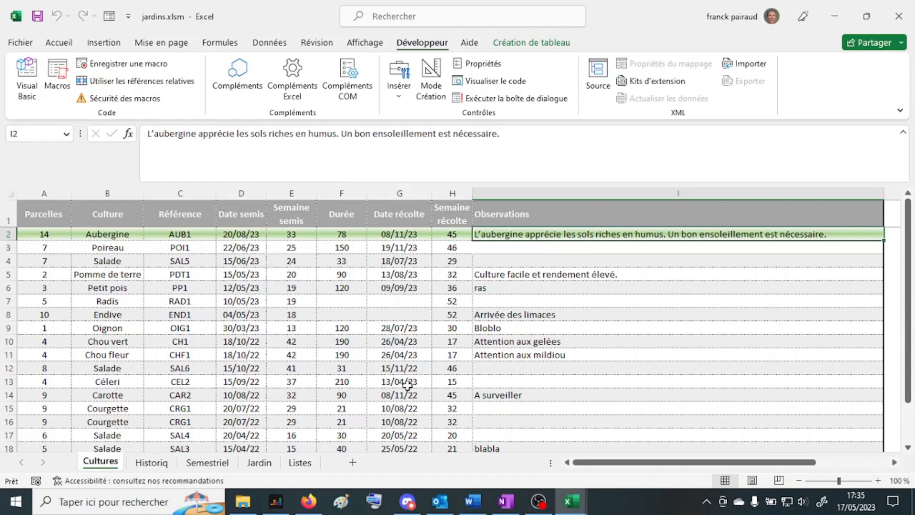
In the Historiq sheet, fill the empty unit cell J2 with Kg(s) by extending the value from J3.
left_click(152, 462)
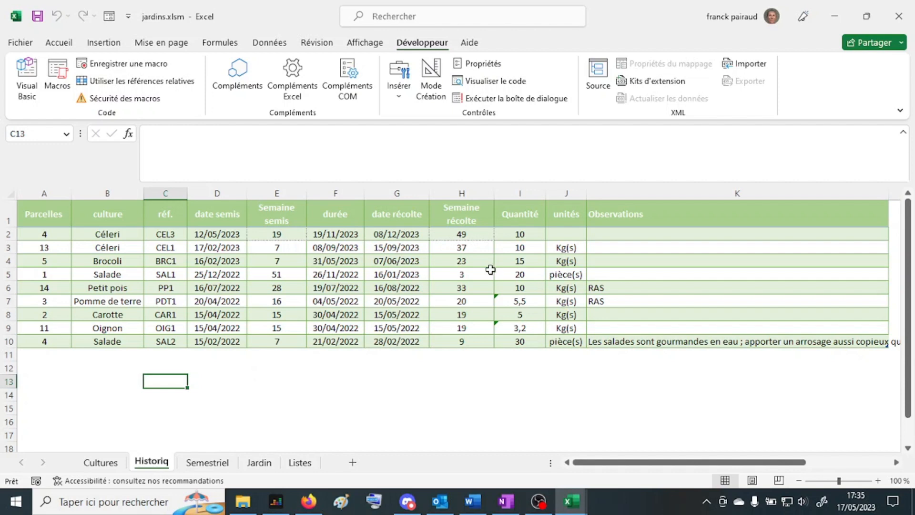
left_click(521, 218)
left_click(568, 233)
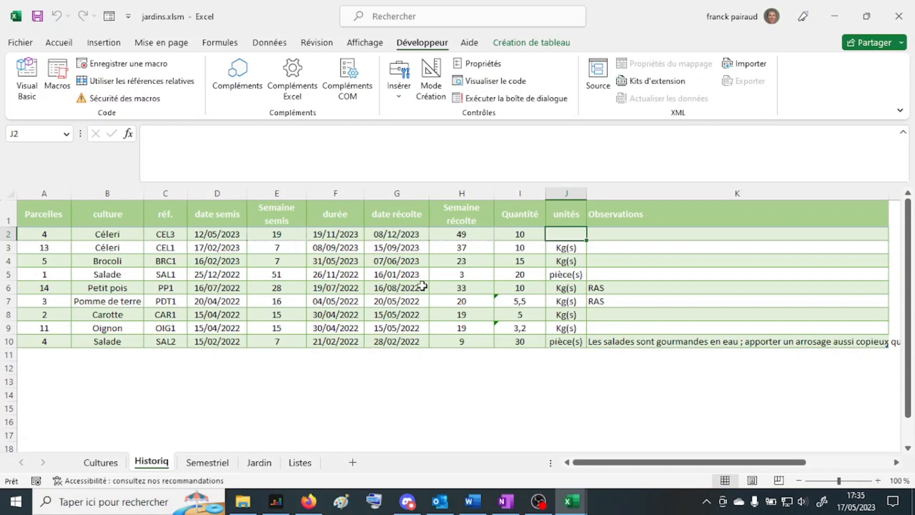
left_click(576, 249)
left_click_drag(590, 255, 587, 235)
left_click(572, 234)
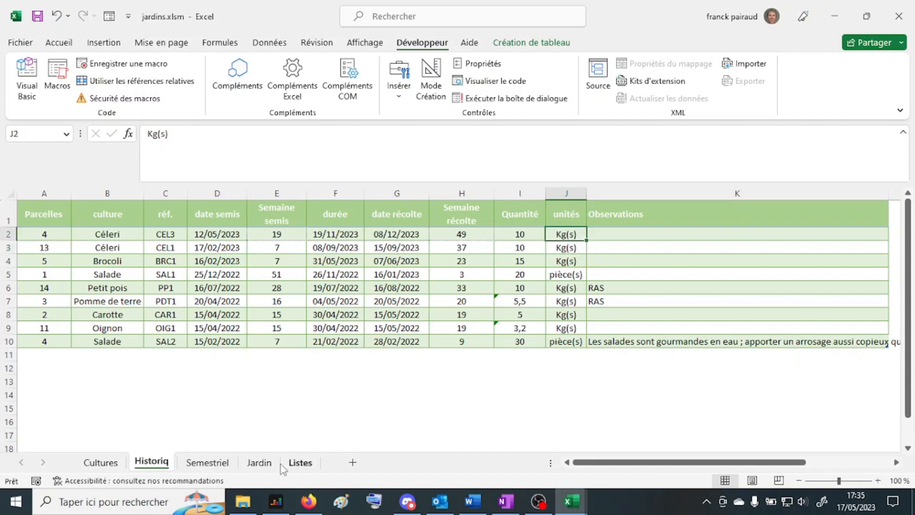
Show the first semester of 2023 in the Semestriel sheet and examine the OIG1 and CEL2 crop bars.
left_click(208, 462)
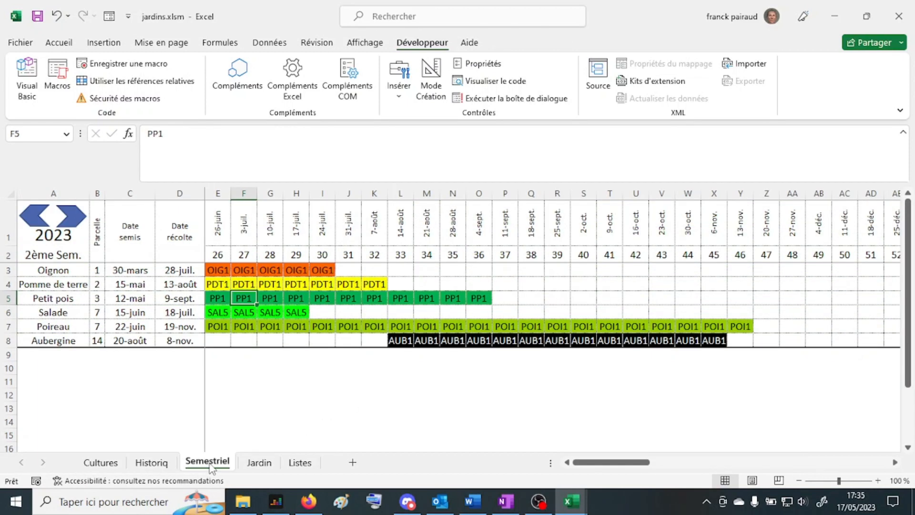
left_click(40, 219)
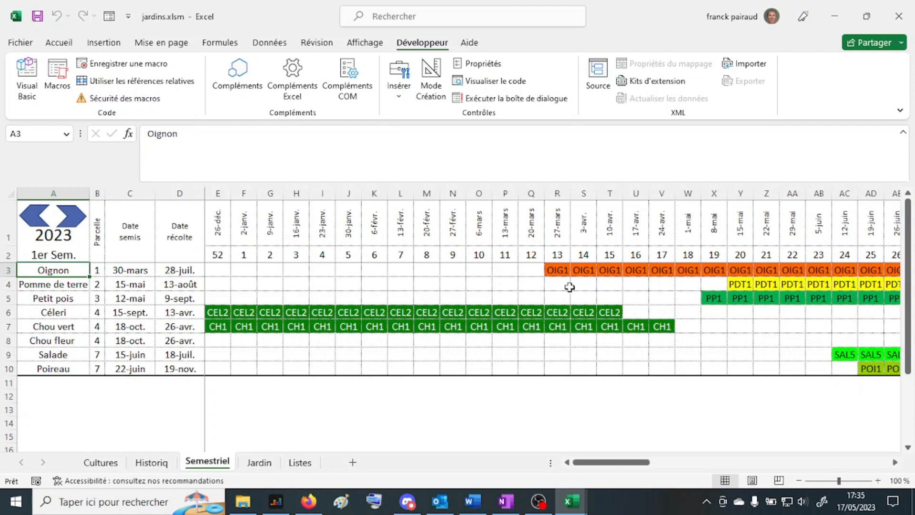
left_click(557, 271)
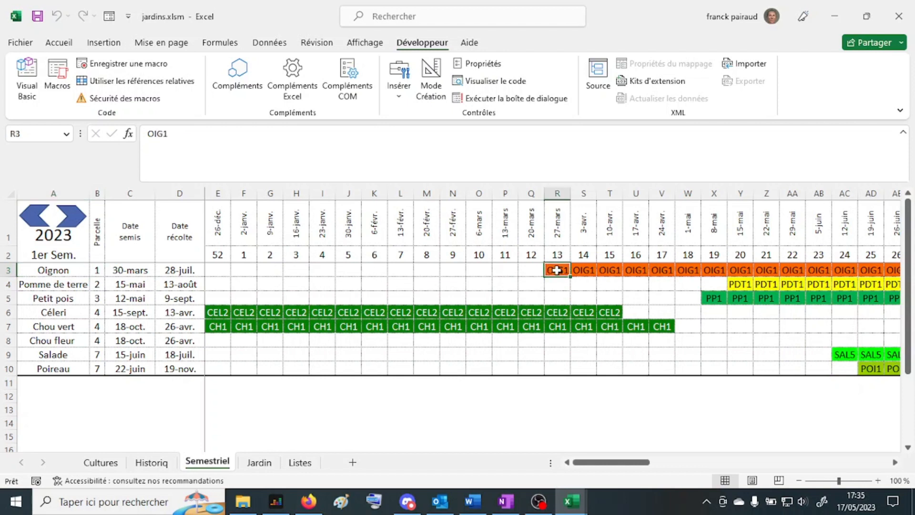
left_click_drag(604, 464, 600, 462)
left_click(613, 313)
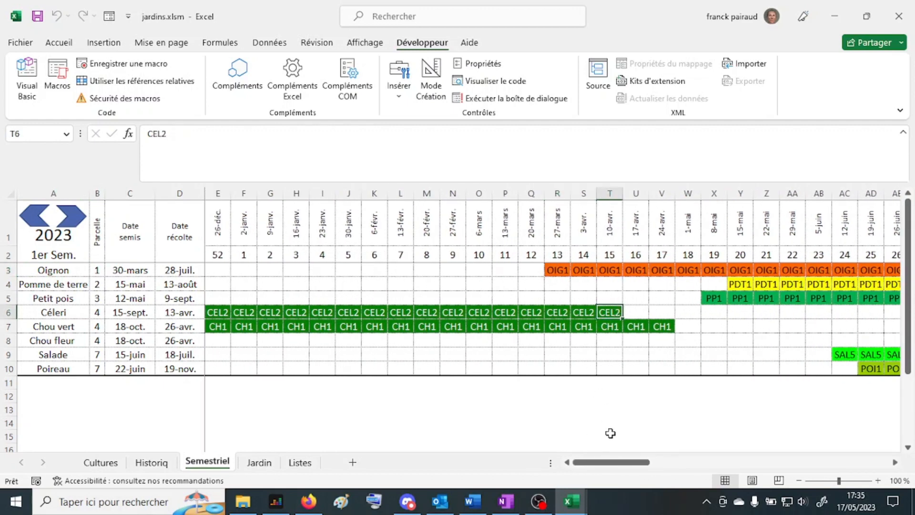
Examine the garden plan in the Jardin sheet, checking individual plots such as Parcelle 9, 5 and 3.
left_click(263, 465)
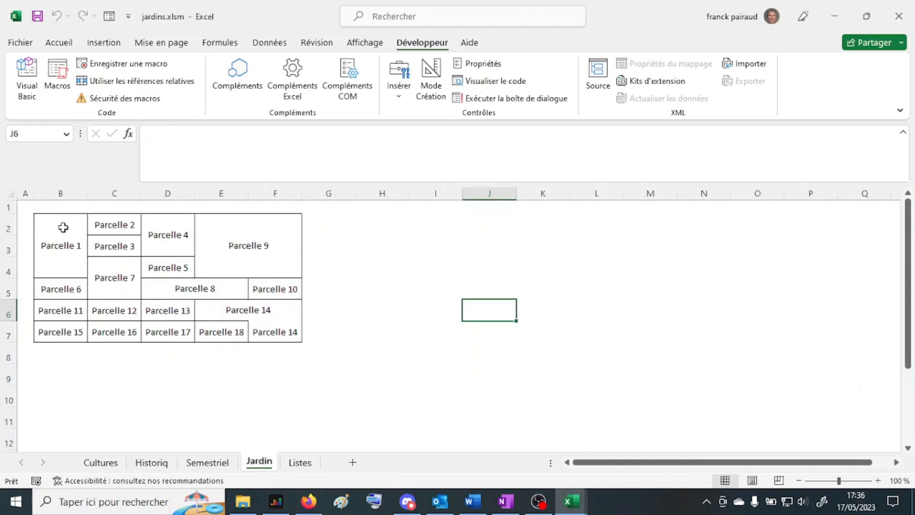
left_click(281, 333)
left_click(257, 233)
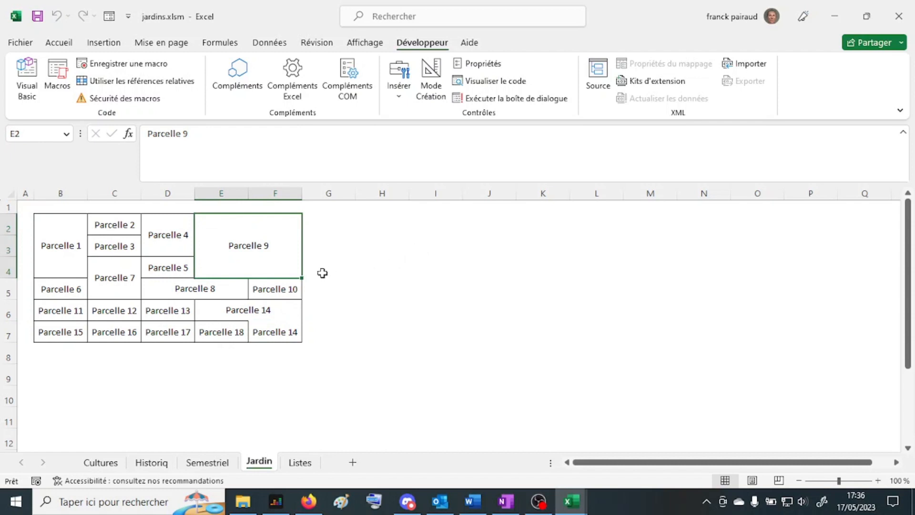
left_click(167, 229)
left_click(167, 266)
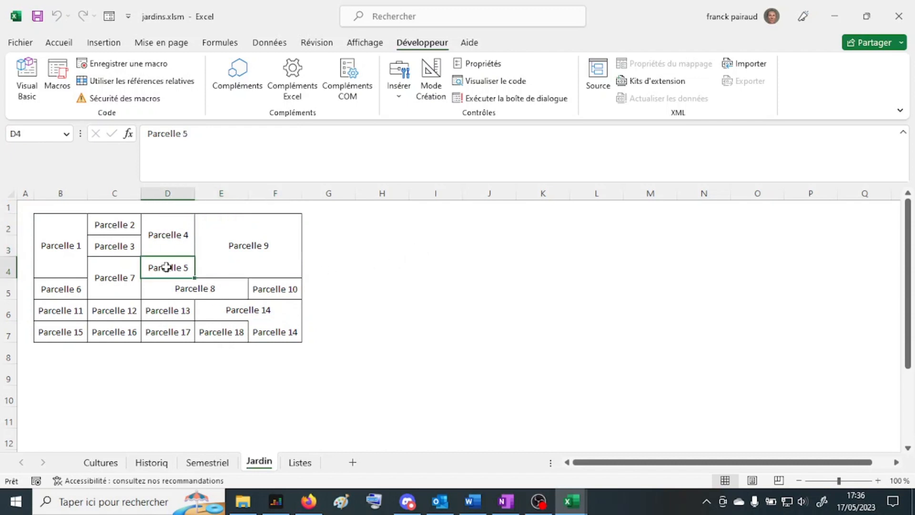
left_click(117, 274)
left_click(119, 244)
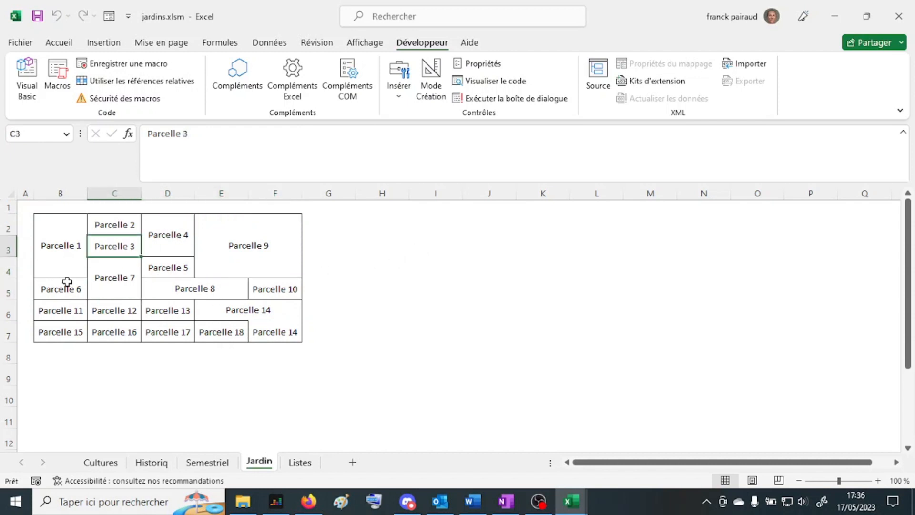
Examine the Parcelle, Culture and Unité lists and the colour-coded crop list in the Listes sheet.
left_click(305, 463)
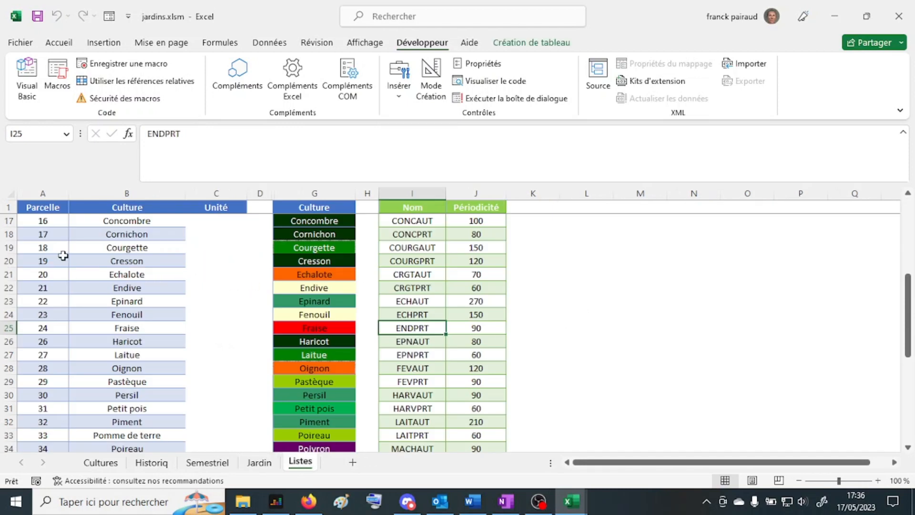
left_click(34, 244)
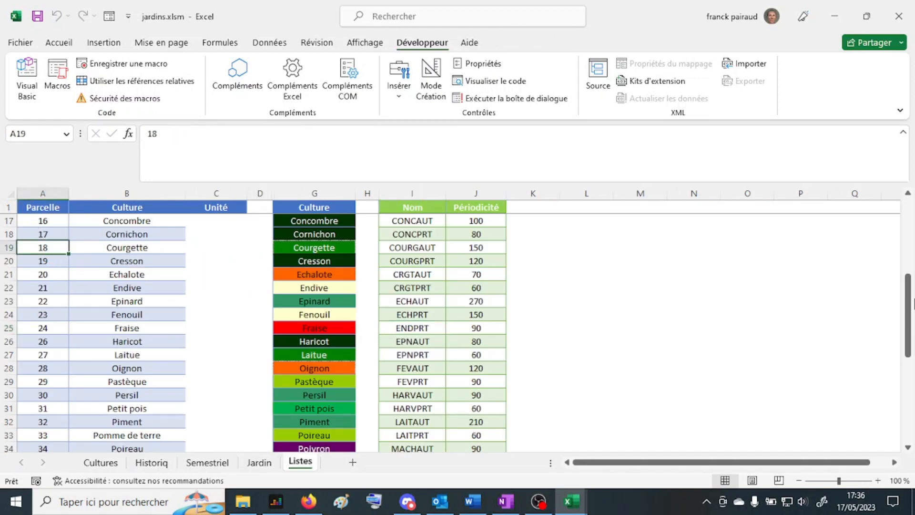
mouse_move(908, 340)
left_mouse_down()
mouse_move(908, 443)
mouse_move(908, 336)
left_mouse_up()
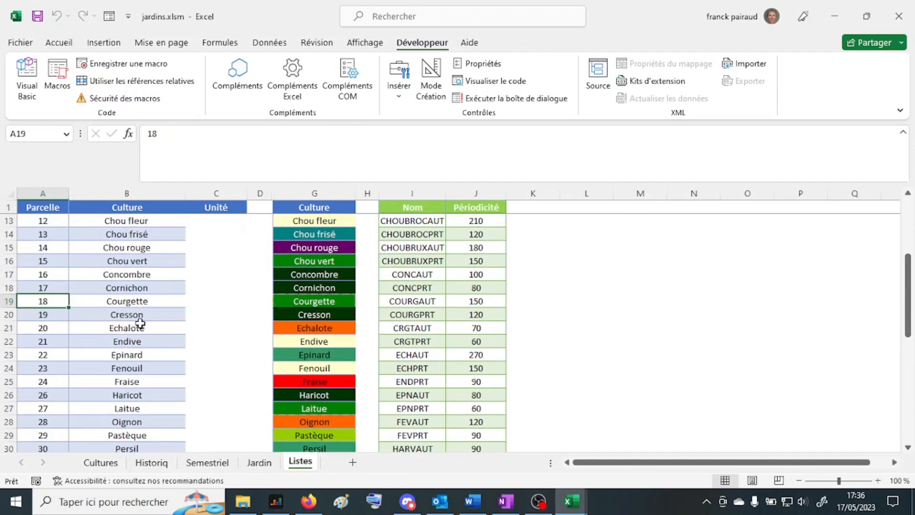
scroll(139, 324, "up", 3)
left_click(144, 259)
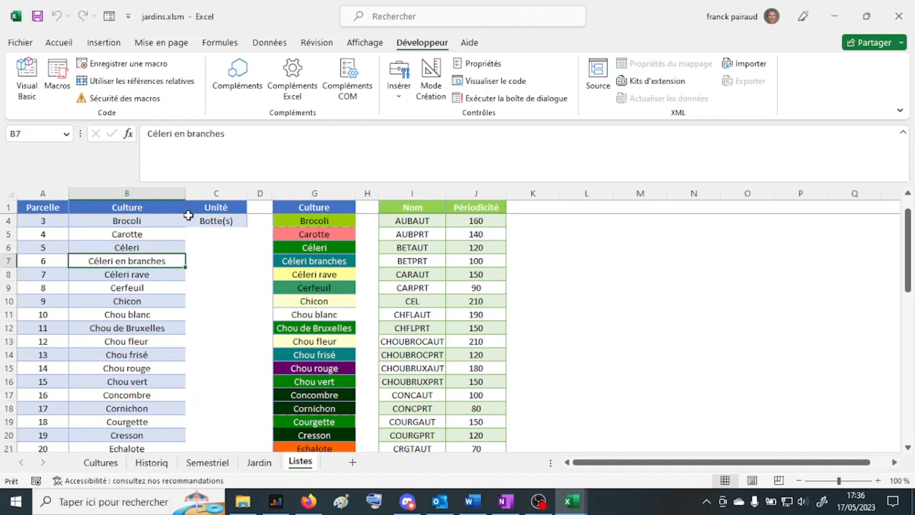
scroll(190, 217, "up", 1)
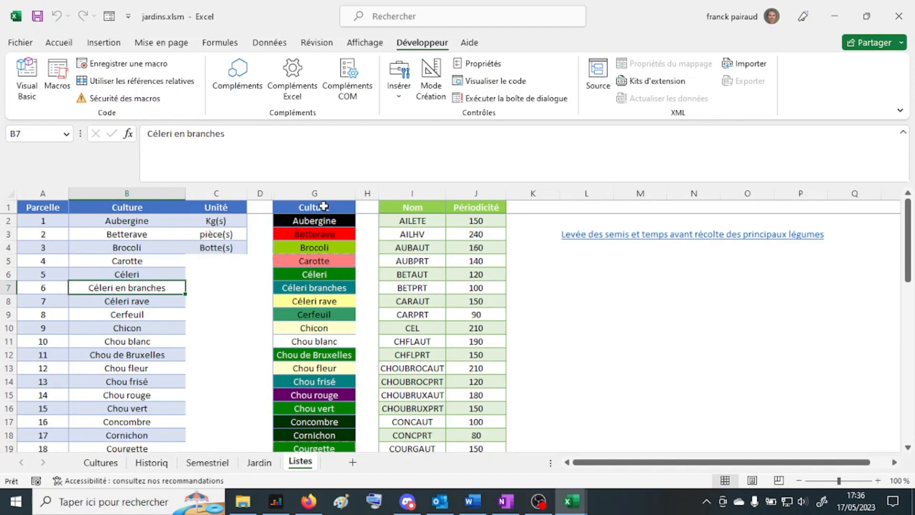
left_click(324, 208)
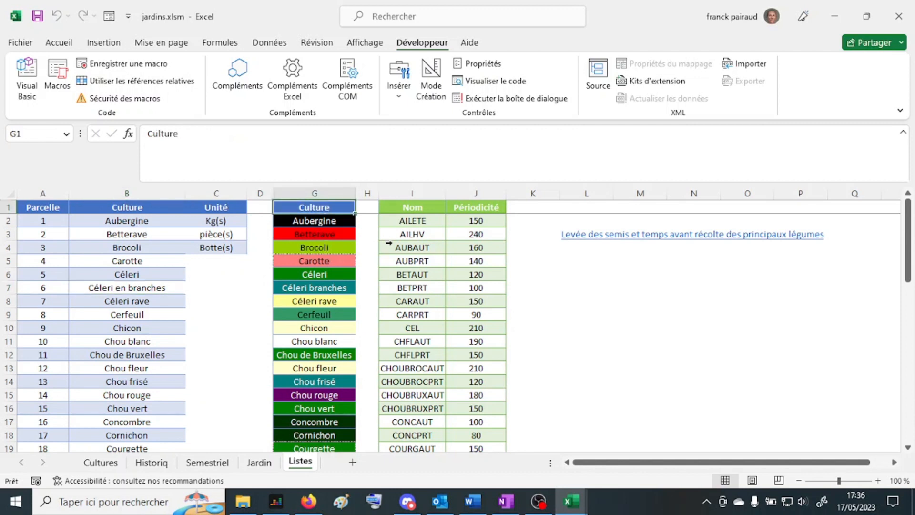
Examine the duration model names and their Périodicité values in the Listes sheet's Nom table.
left_click(399, 222)
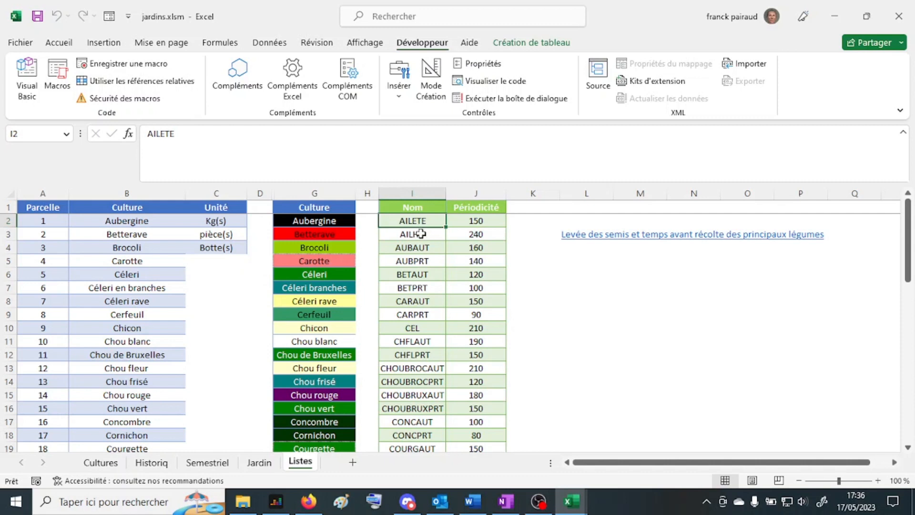
left_click(475, 220)
left_click(481, 233)
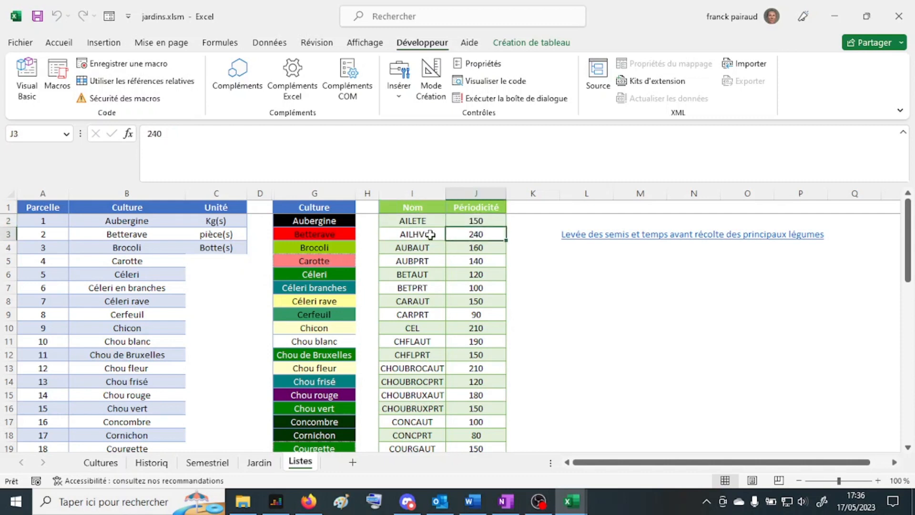
left_click(430, 234)
left_click(470, 252)
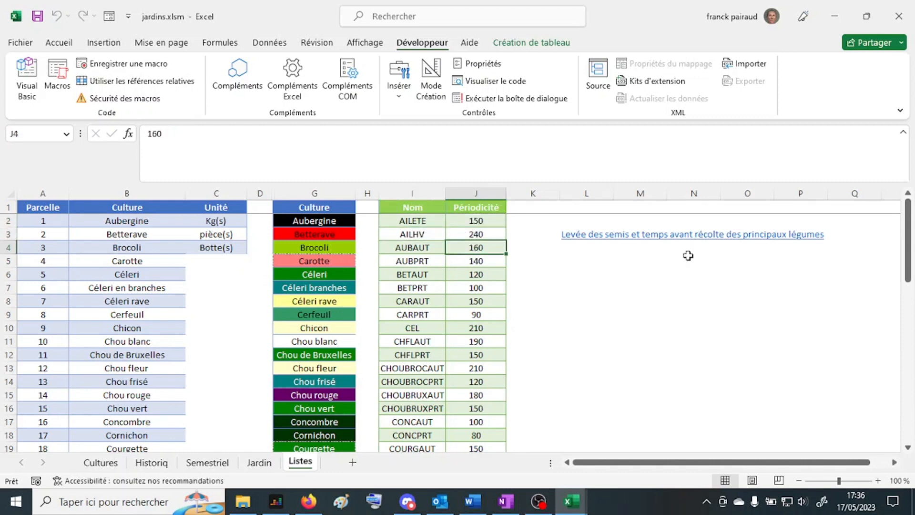
scroll(596, 371, "down", 13)
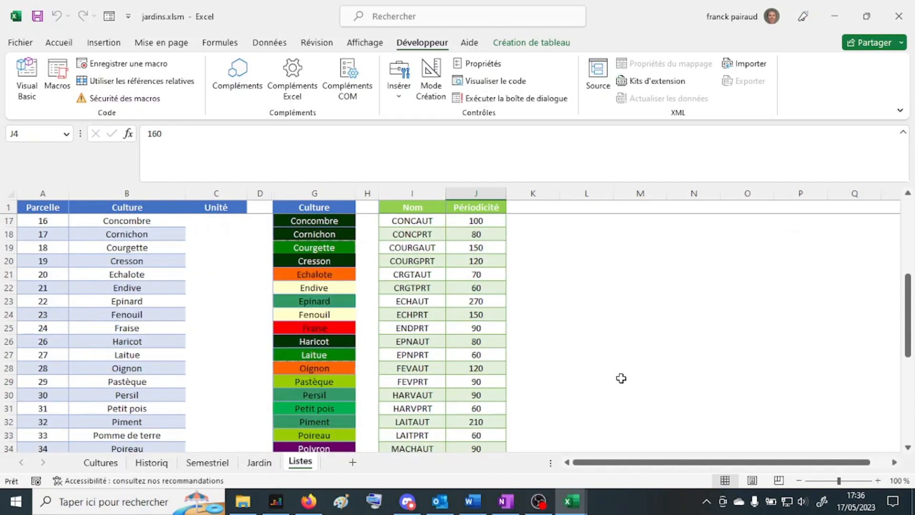
scroll(622, 384, "up", 13)
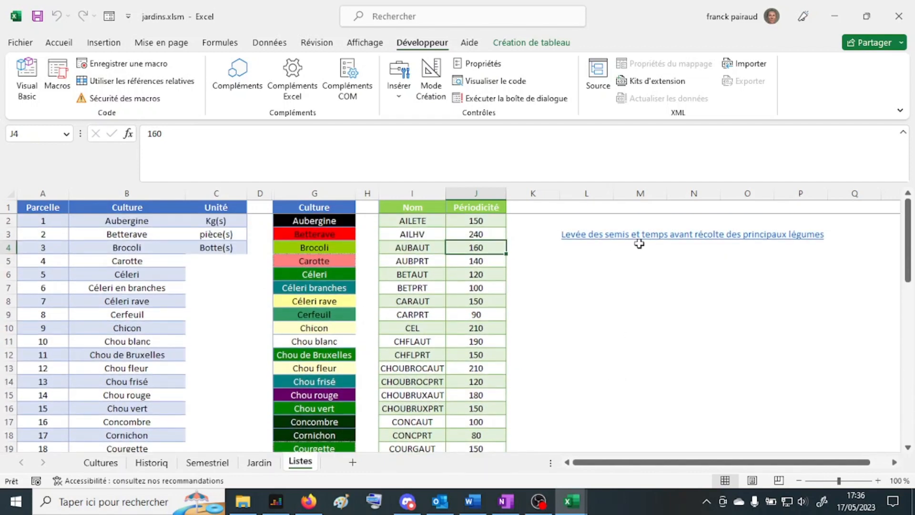
Return to the Cultures sheet and open the Jardins form from the Radis row's sowing date.
left_click(109, 464)
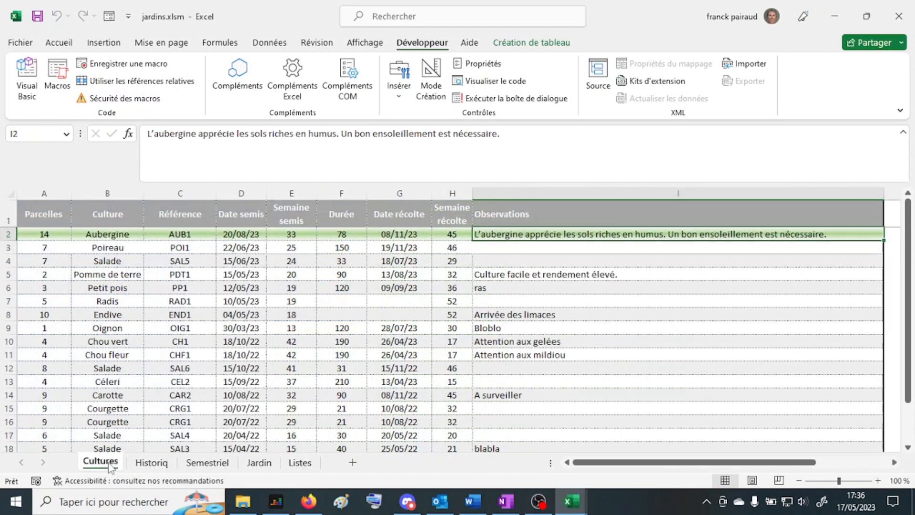
double_click(238, 301)
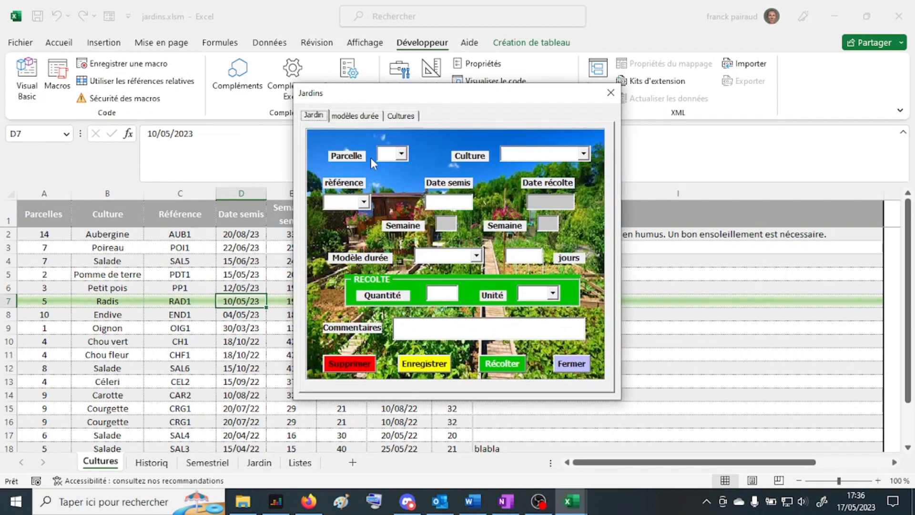
Fill the Jardins form with Parcelle 5, Culture Céleri rave and reference CLR1.
left_click(402, 155)
left_click(393, 199)
left_click(583, 154)
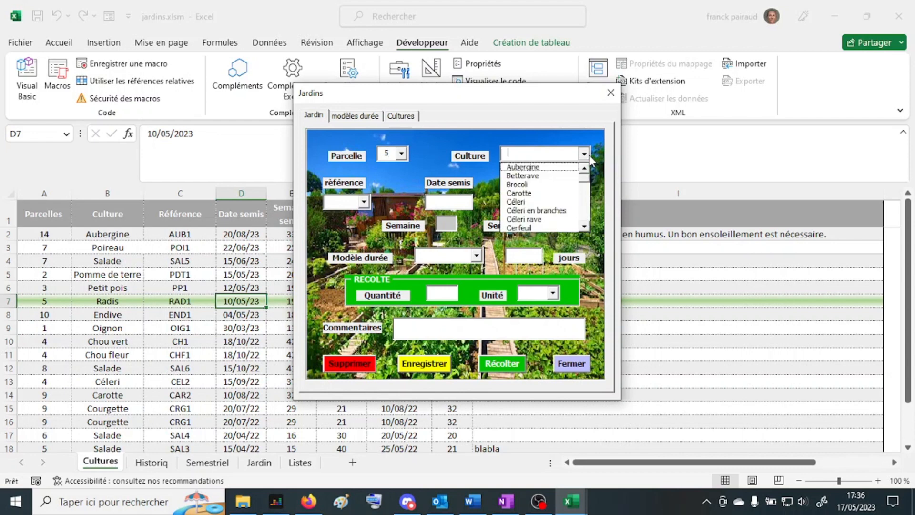
left_click(575, 219)
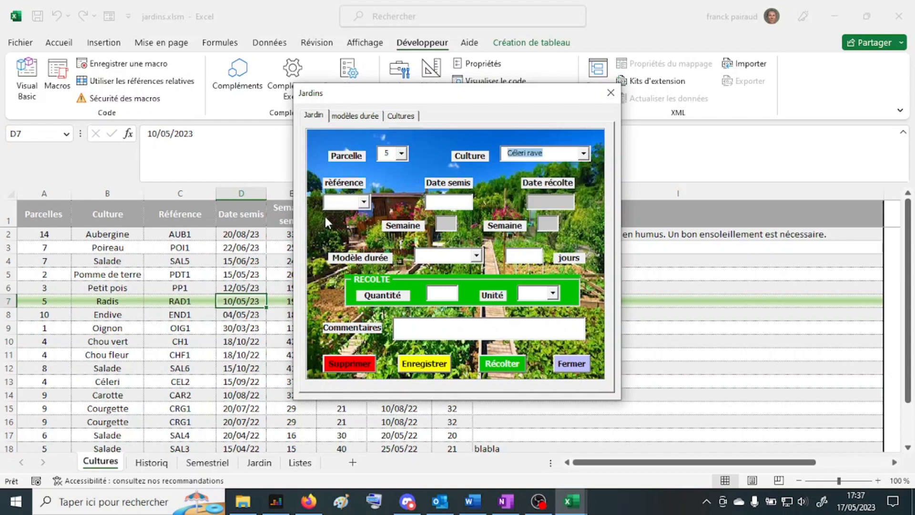
left_click(342, 206)
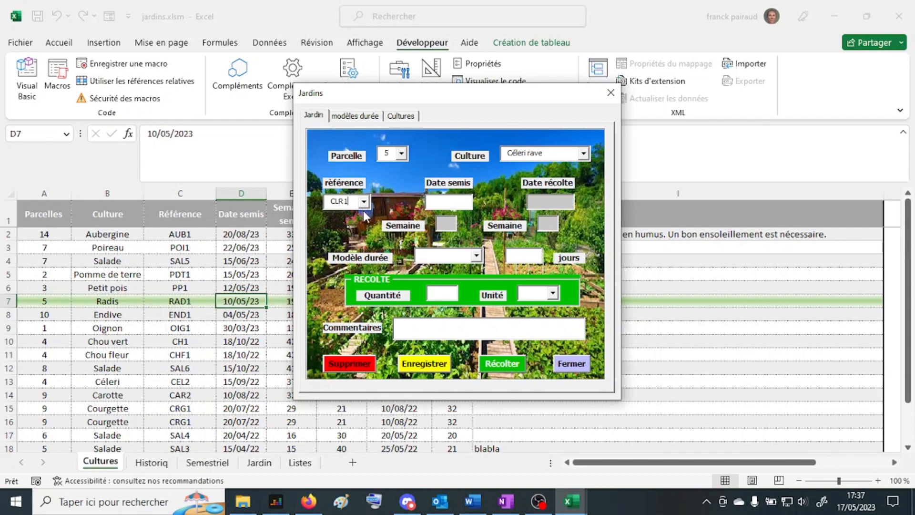
Load the existing crop record with reference PDT1 into the Jardins form.
left_click(364, 202)
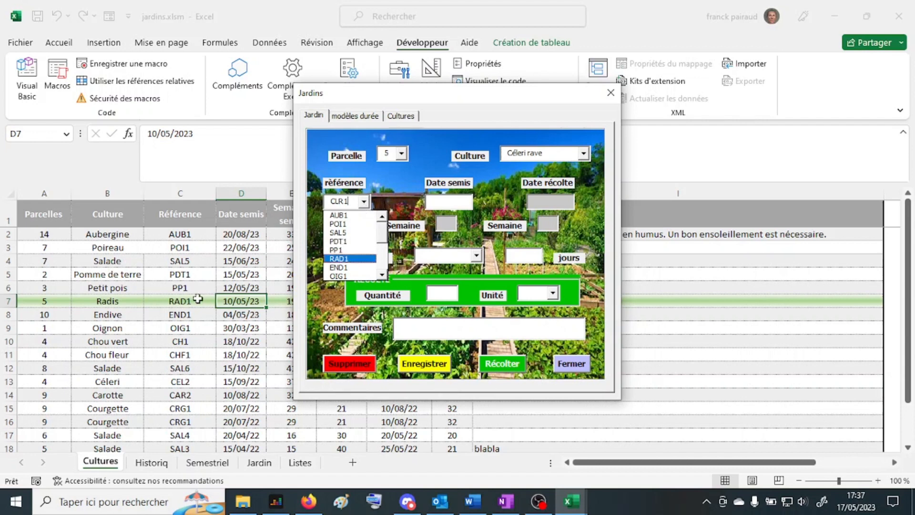
left_click(347, 243)
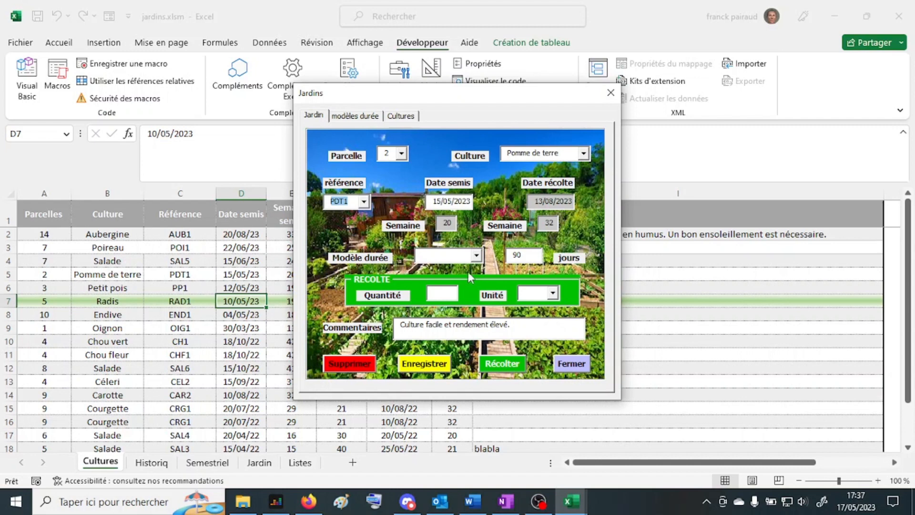
Clear the Date récolte of the loaded Pomme de terre record and replace its reference with CLR1.
left_click(530, 202)
key("Delete")
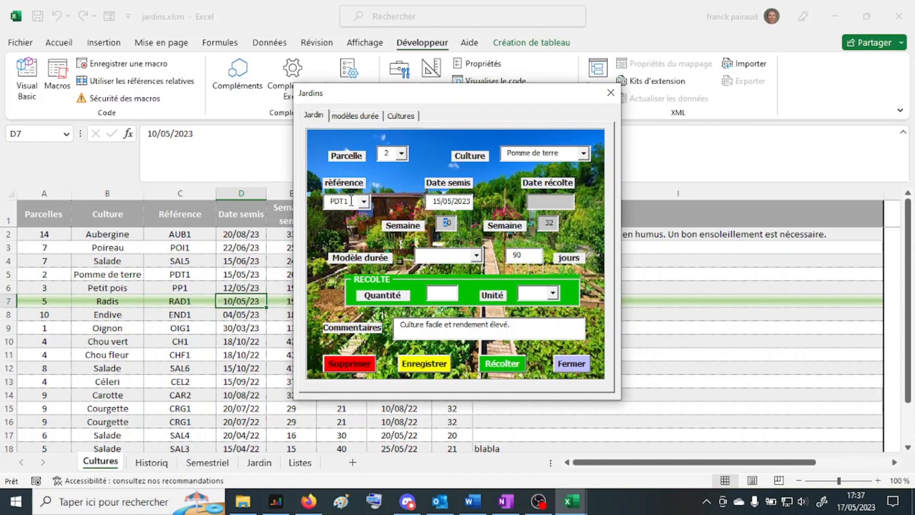
left_click_drag(351, 202, 319, 204)
type("CLR1")
Look through the Modèle durée list for a model suited to Céleri rave.
left_click(477, 255)
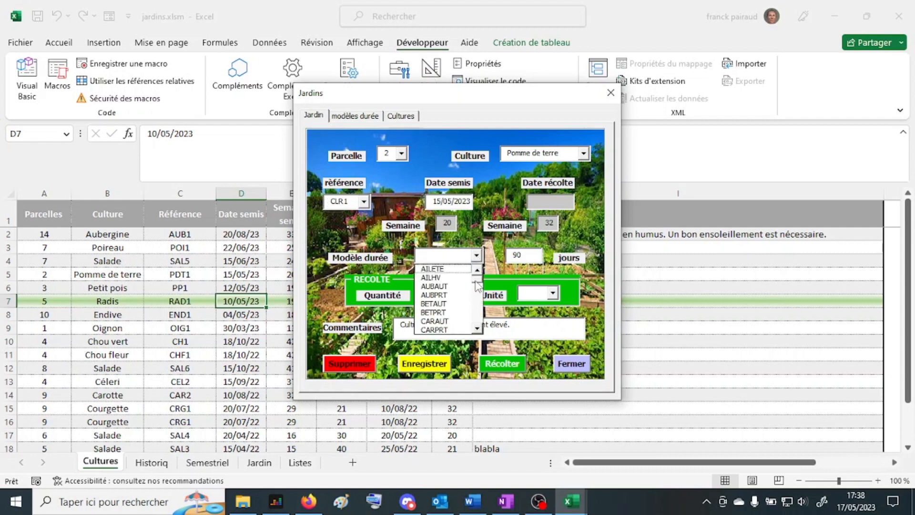
scroll(479, 288, "down", 1)
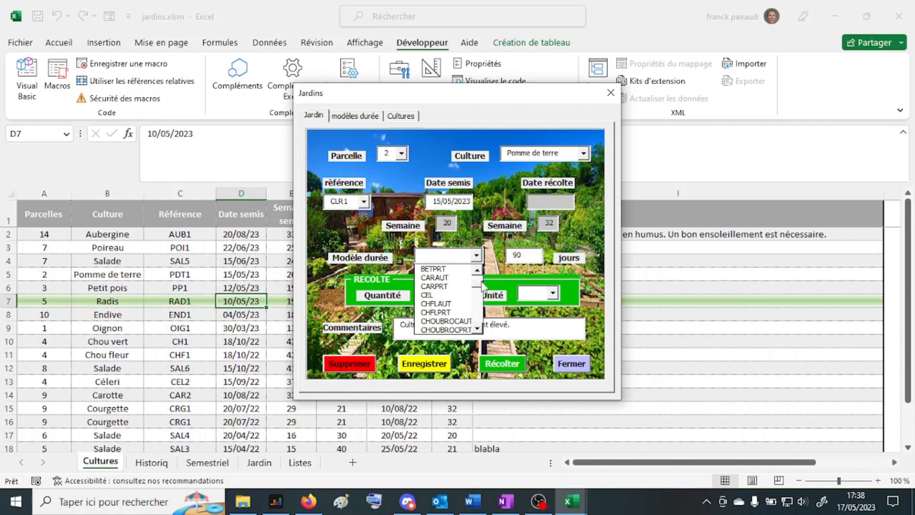
scroll(478, 332, "down", 7)
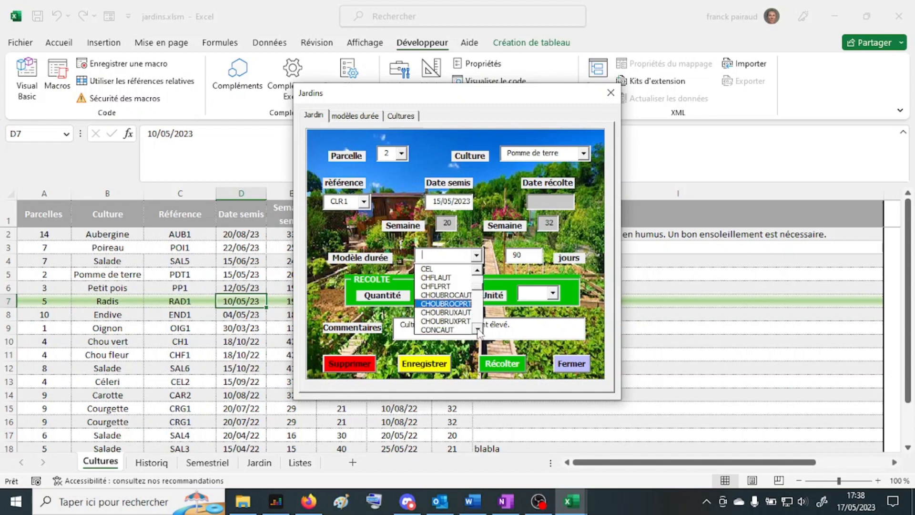
scroll(479, 333, "down", 7)
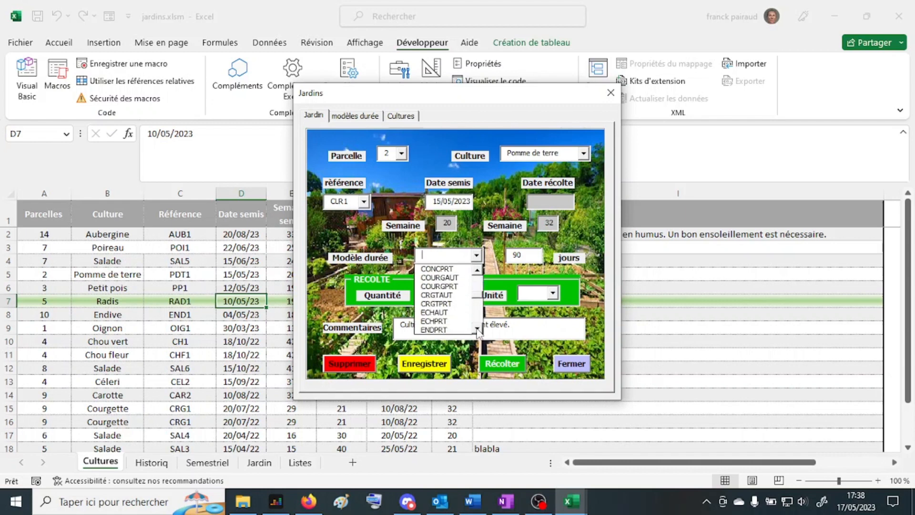
scroll(478, 332, "down", 2)
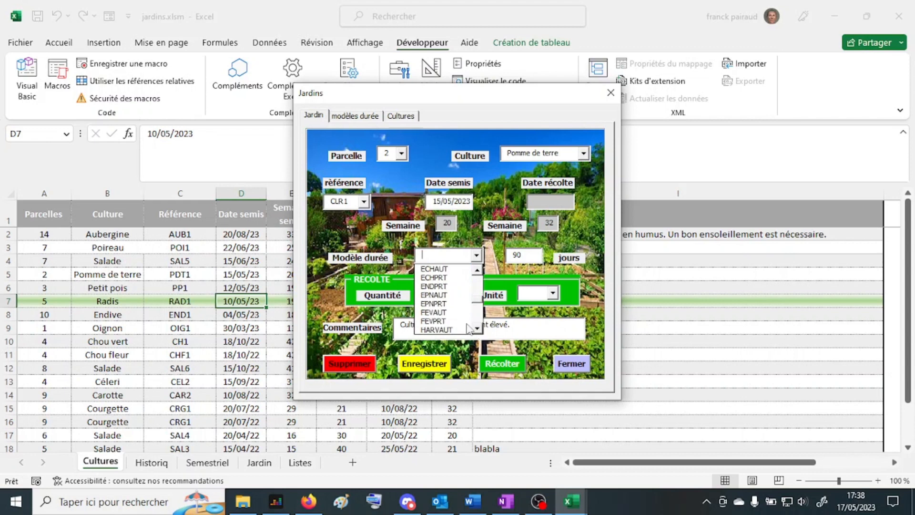
Create and save a new duration model named CLRPRT with a Durée of 90 jours.
left_click(400, 117)
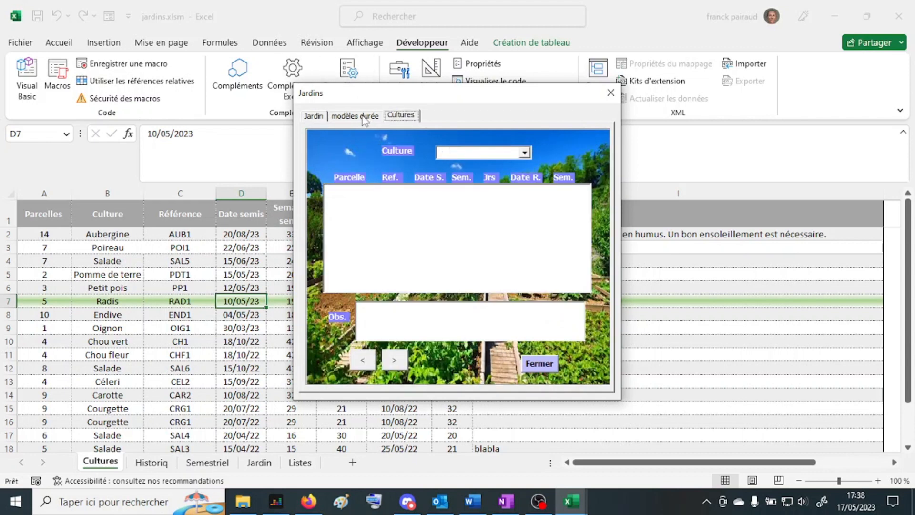
left_click(355, 115)
left_click(471, 172)
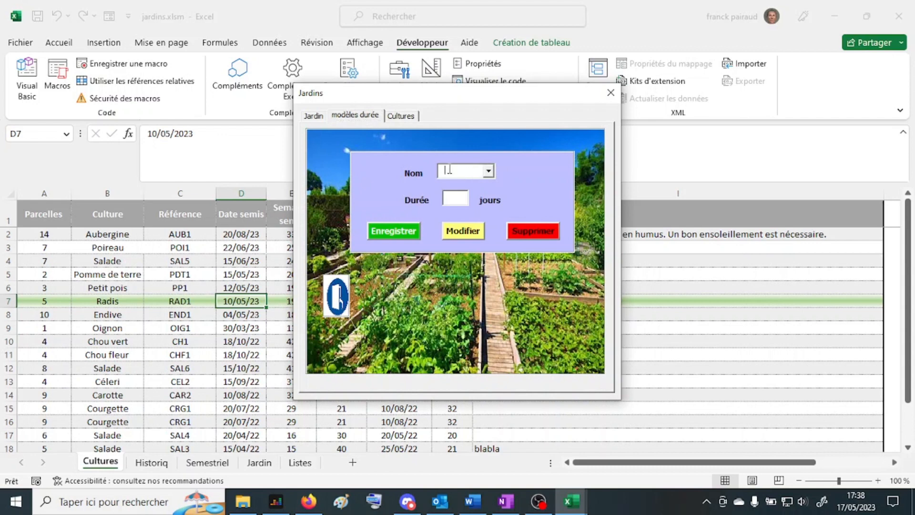
type("Ch")
type("RPRT")
left_click(458, 203)
type("90")
left_click(394, 234)
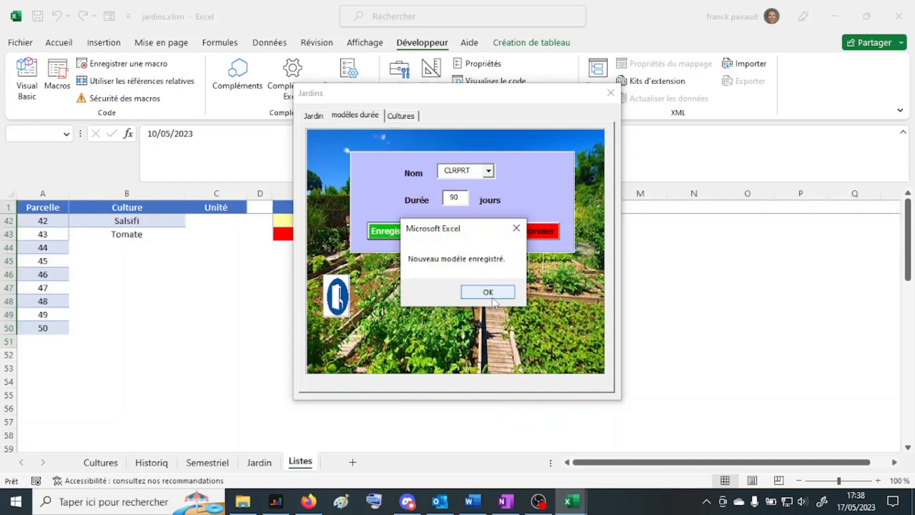
left_click(488, 293)
Move the Jardins form aside and check the CLRPRT row in the Listes sheet's Nom table.
left_click_drag(457, 94, 221, 112)
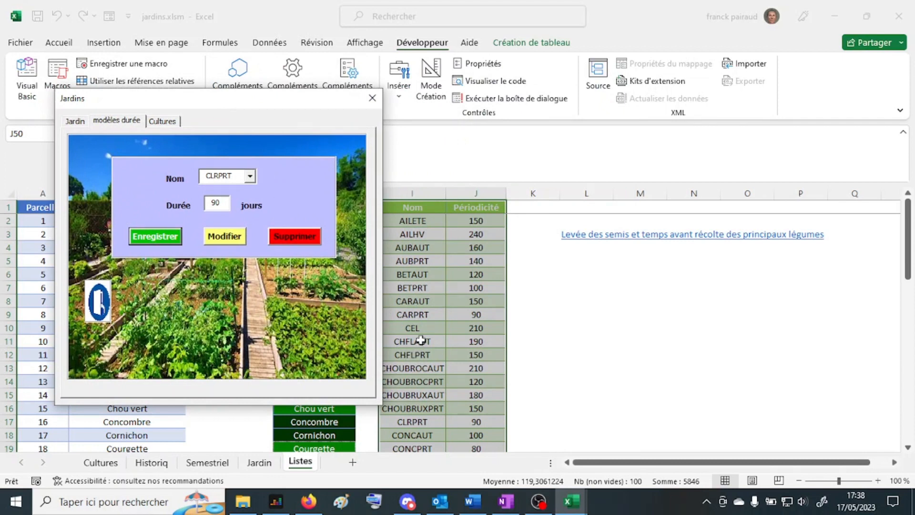
left_click(448, 354)
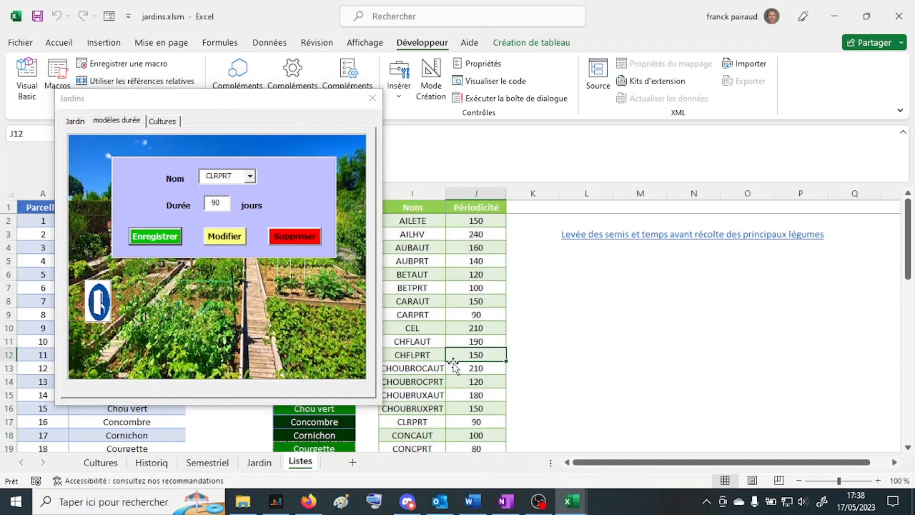
scroll(428, 378, "down", 1)
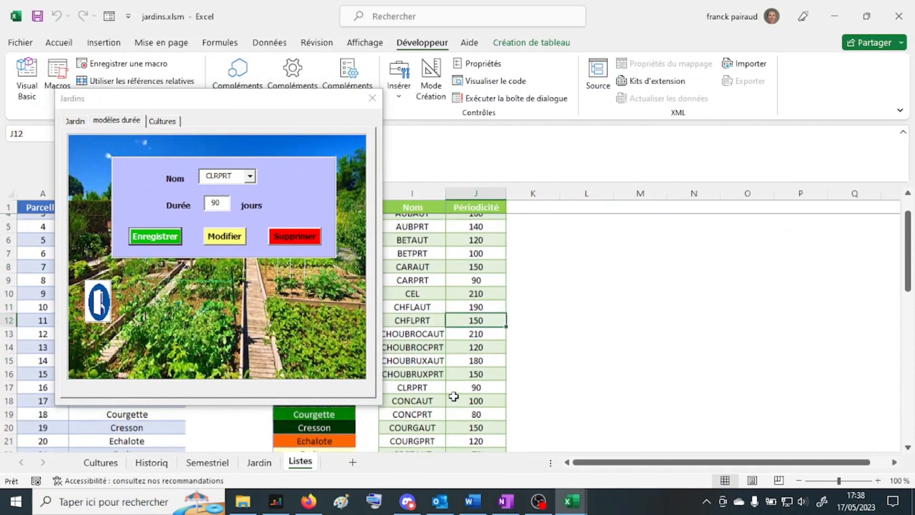
left_click(423, 385)
left_click(470, 382)
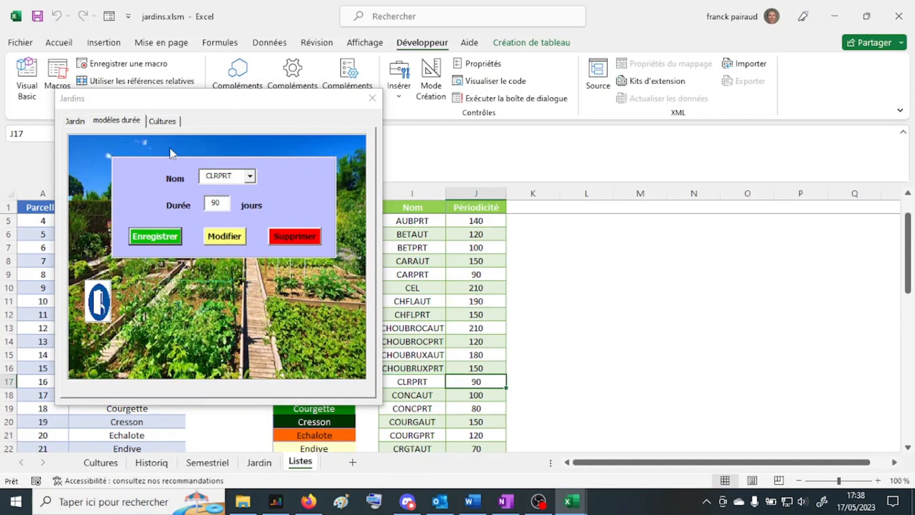
Return to the form's Jardin page and look for CLRPRT in the Modèle durée list.
left_click(76, 123)
left_click_drag(249, 101, 609, 132)
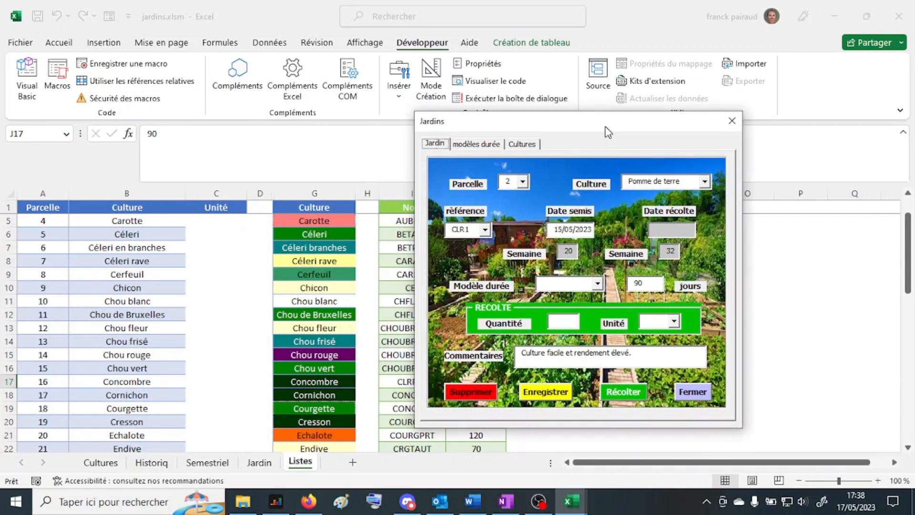
left_click(598, 285)
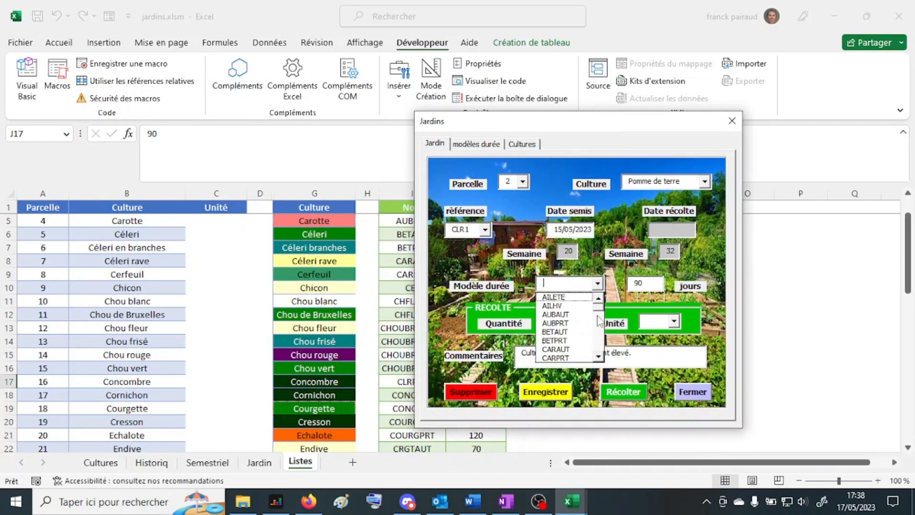
left_click(600, 350)
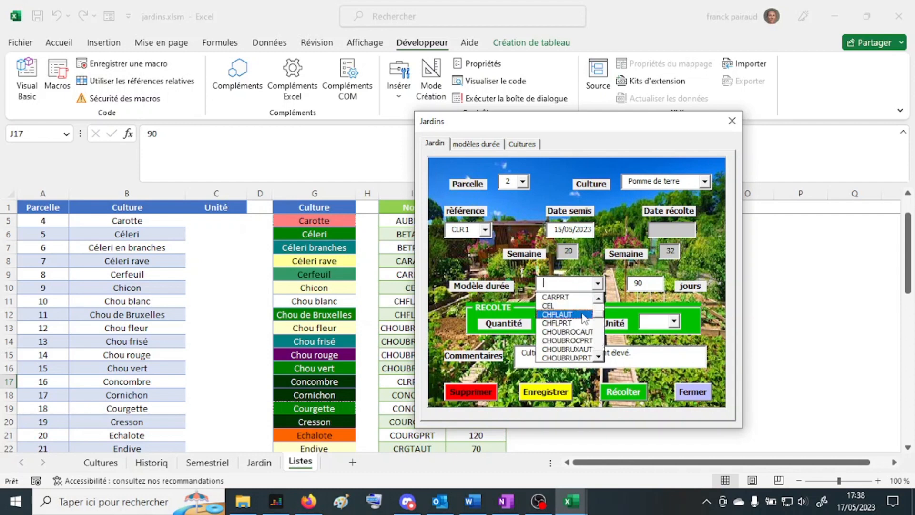
left_click(598, 351)
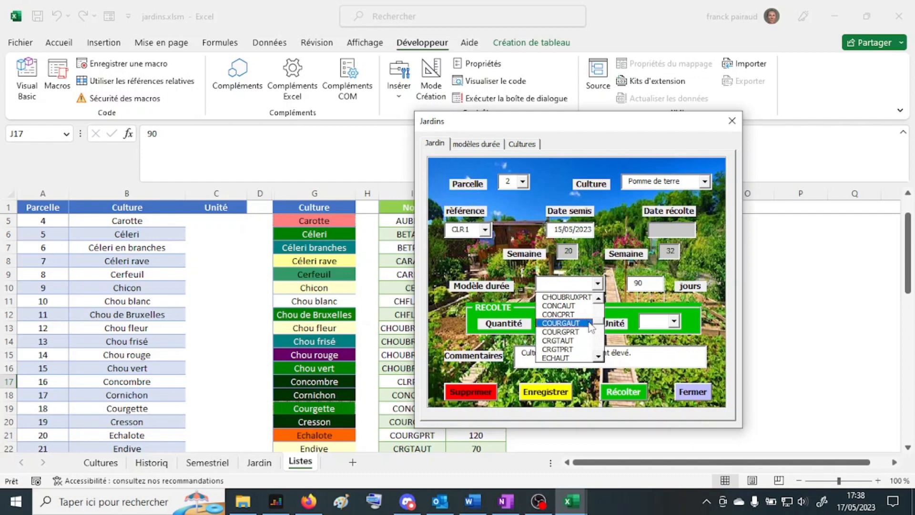
left_click(600, 299)
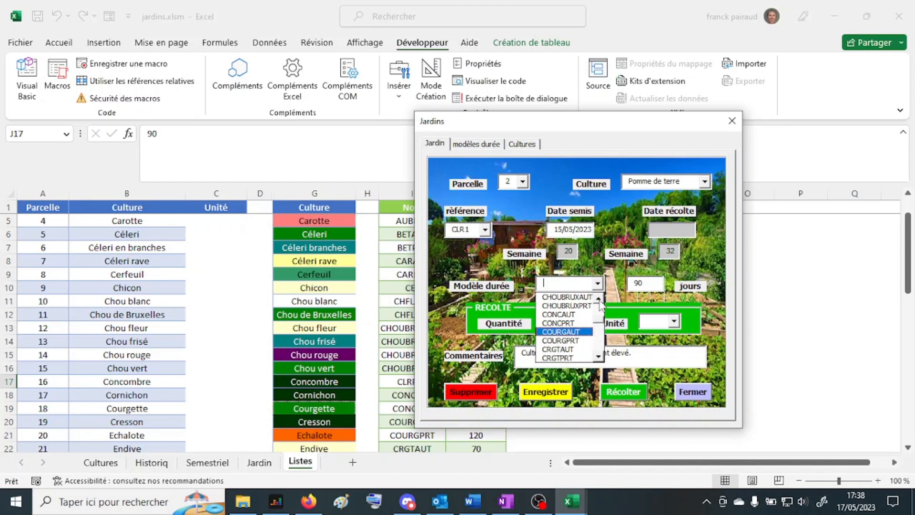
Close the Jardins form and reopen it with empty fields.
left_click(693, 391)
left_click(572, 324)
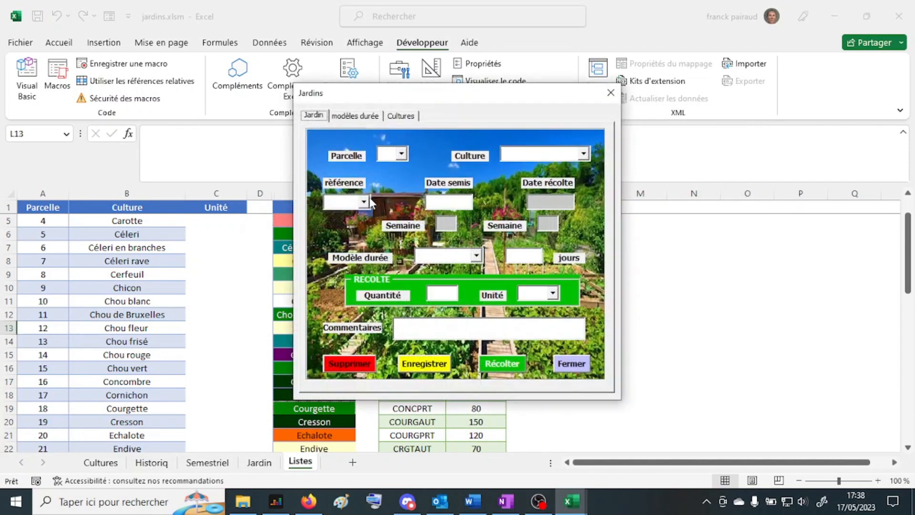
left_click(370, 201)
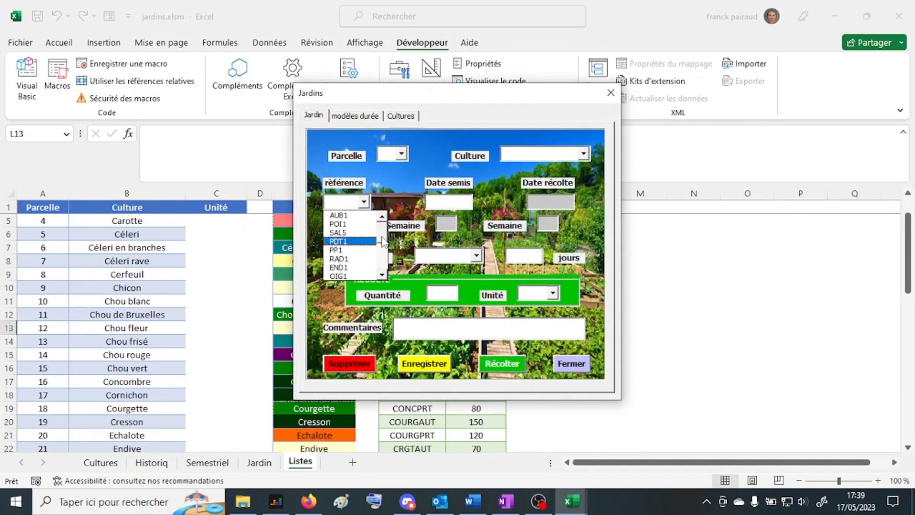
left_click(447, 294)
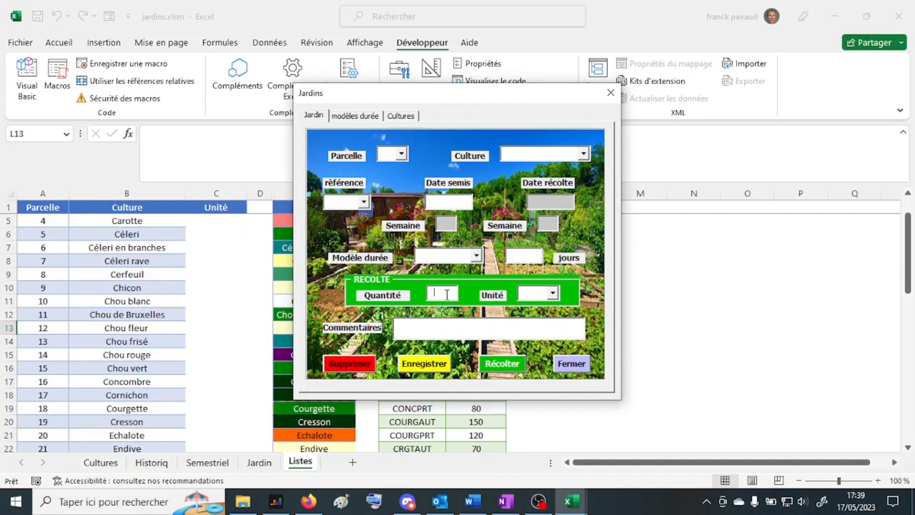
Select CLRPRT as the Modèle durée and set the Date semis to 17/05/2023.
left_click(477, 256)
left_click(482, 309)
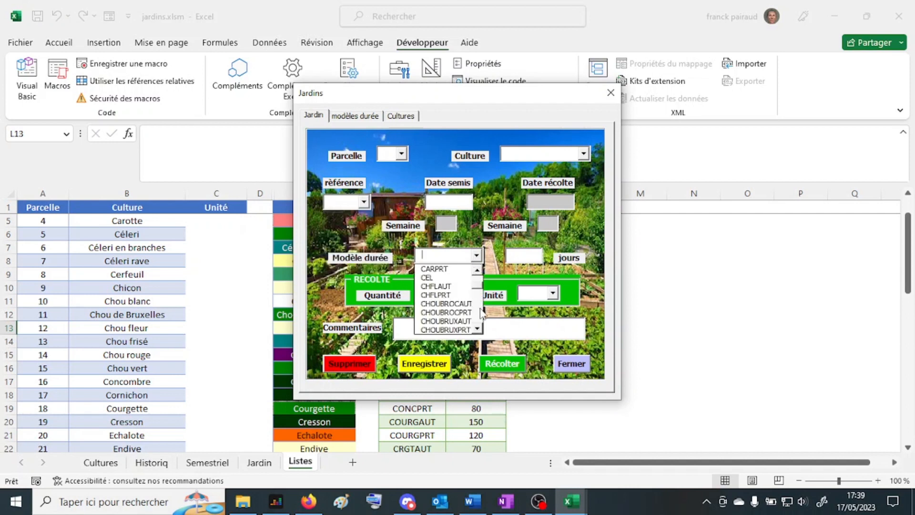
left_click(478, 330)
left_click(478, 329)
left_click(478, 330)
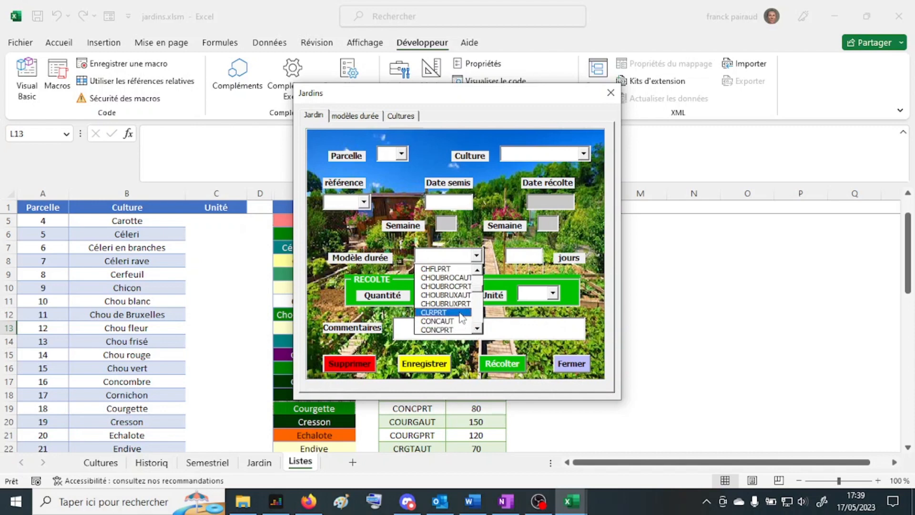
left_click(460, 314)
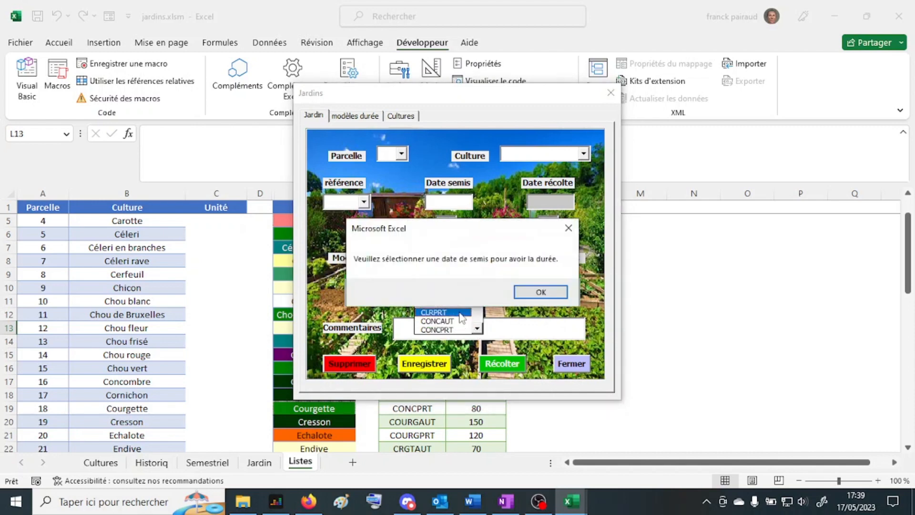
left_click(537, 291)
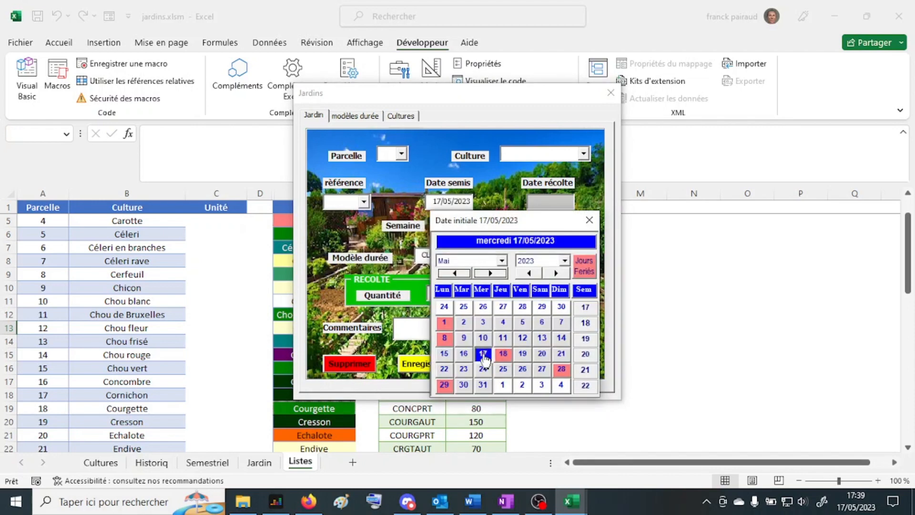
left_click(483, 356)
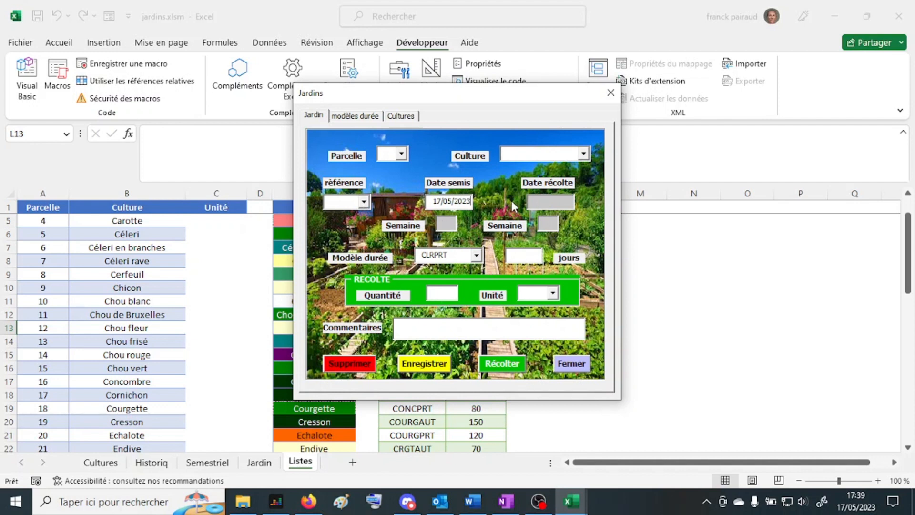
Enter CLR1 as the new crop's reference.
left_click(362, 202)
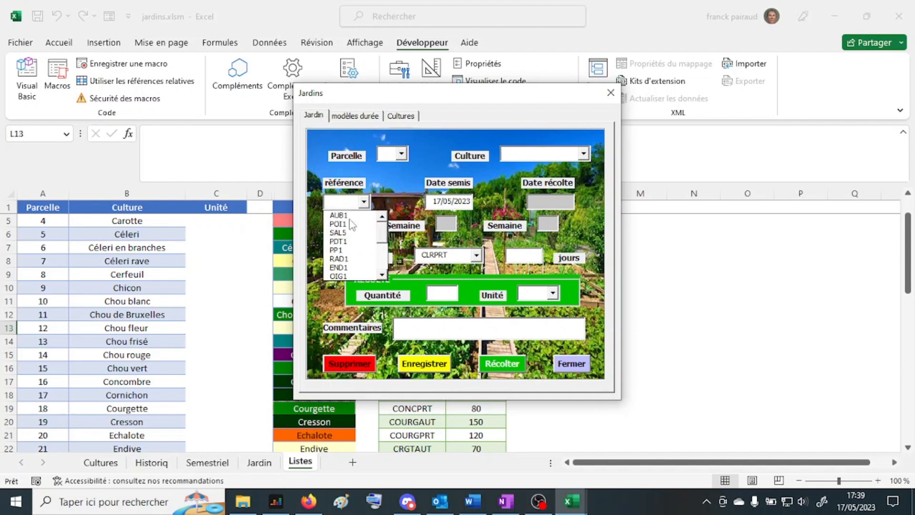
left_click(339, 203)
type("CLR1")
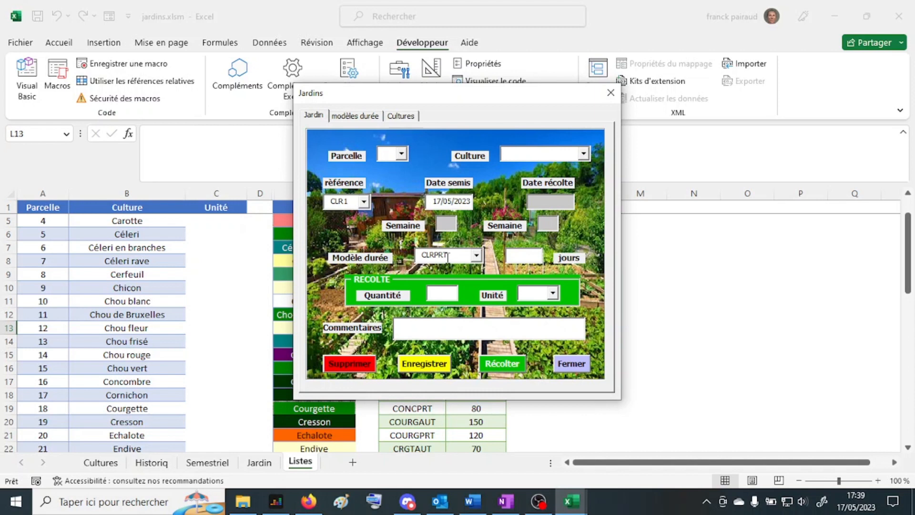
Switch the Modèle durée to CONCAUT and back to CLRPRT to calculate the harvest date and duration.
left_click(476, 256)
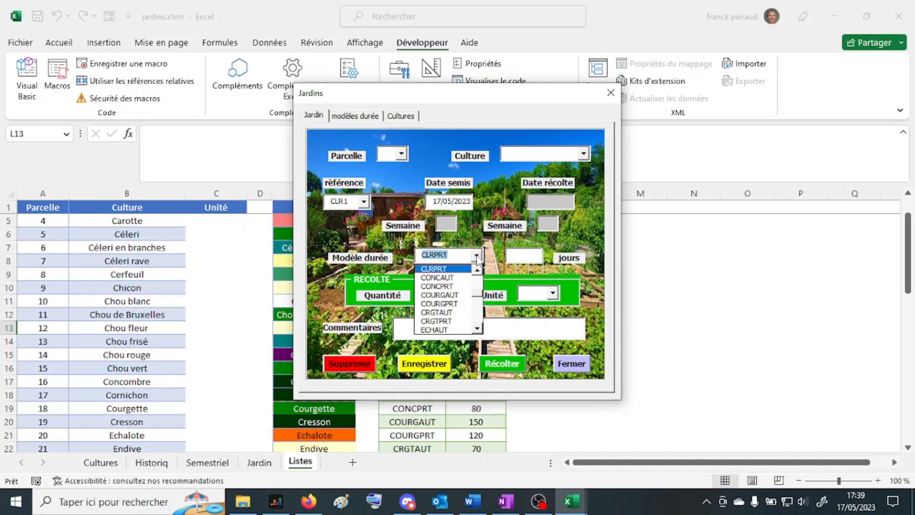
left_click(465, 279)
left_click(476, 255)
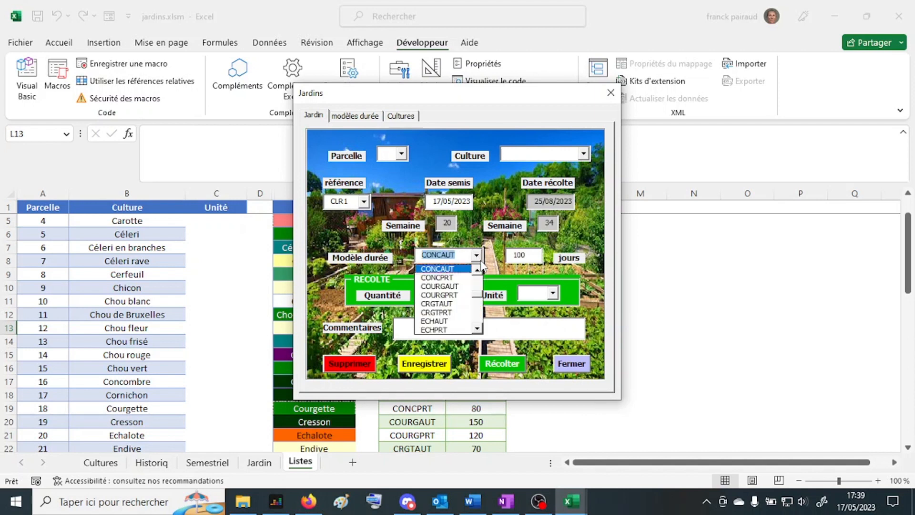
left_click(478, 285)
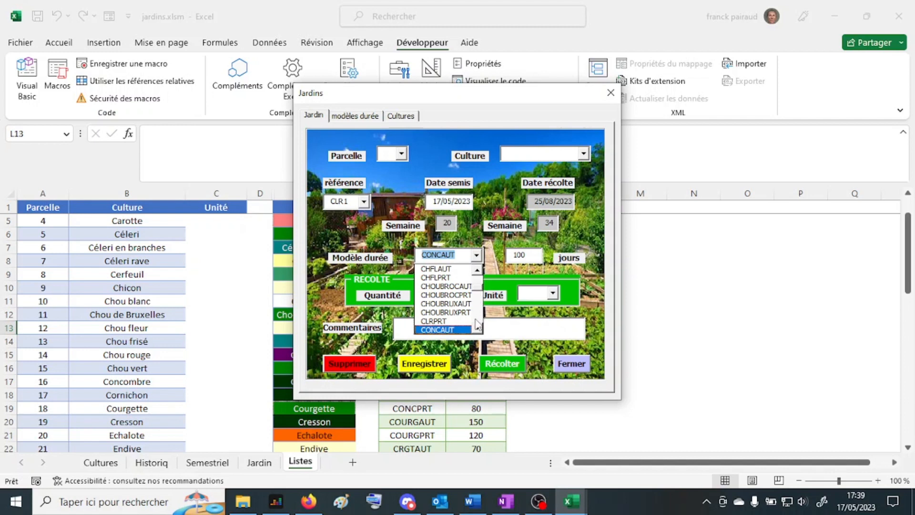
left_click(457, 322)
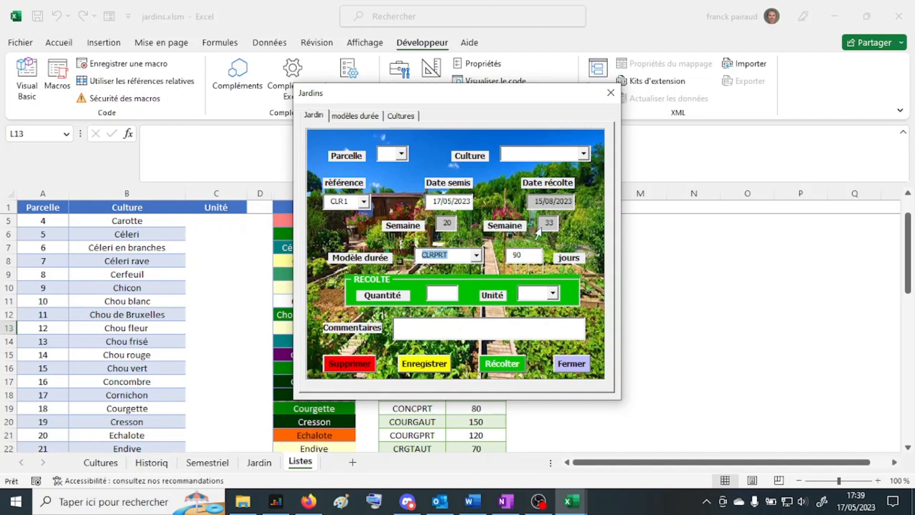
Enter RAS in Commentaires and try to save the crop record.
left_click(414, 329)
left_click(426, 364)
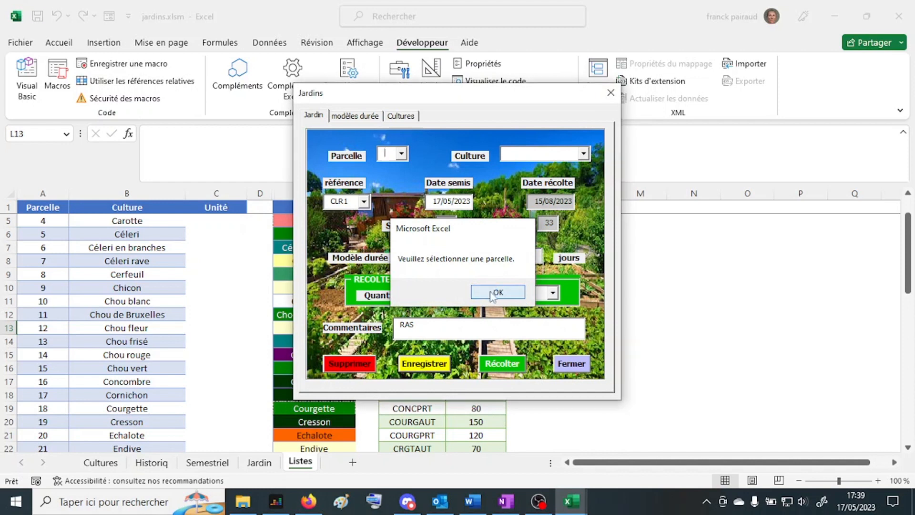
left_click(497, 293)
Set Parcelle to 5 and try again to save the crop record.
left_click(402, 153)
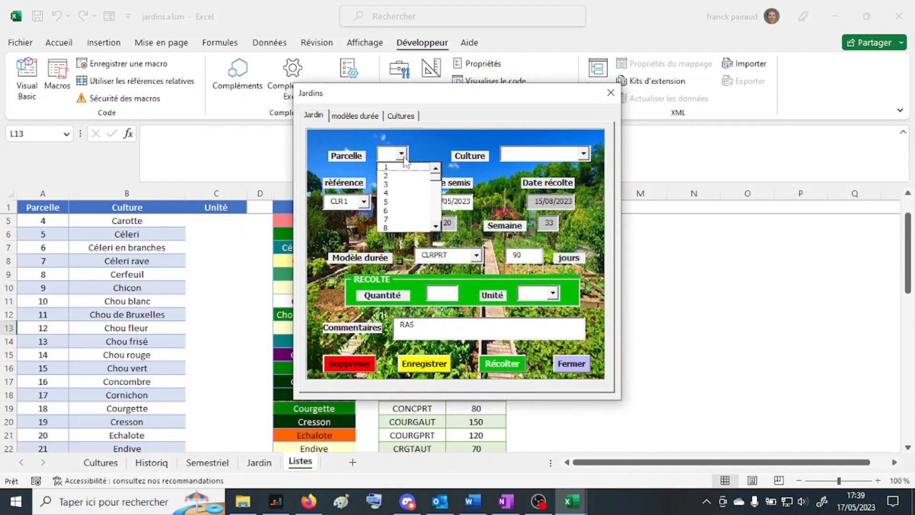
left_click(396, 203)
left_click(430, 366)
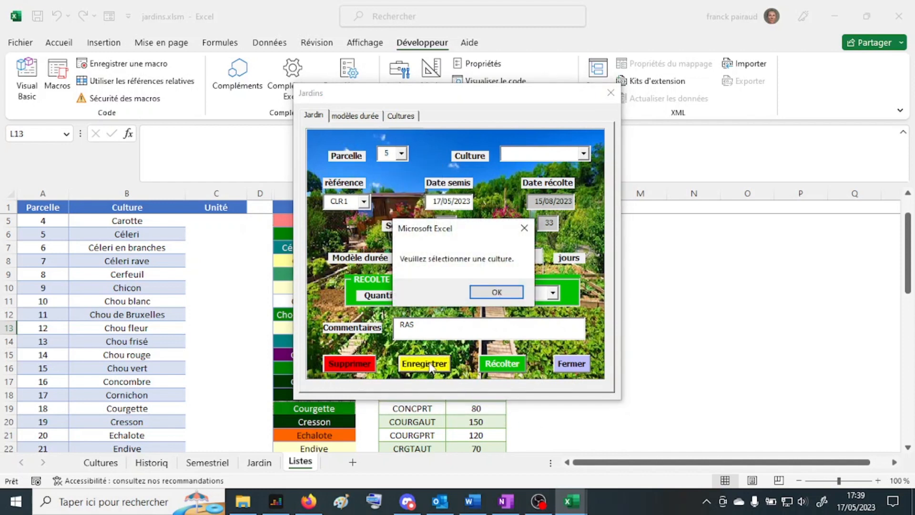
Choose Céleri rave as the Culture and save the new CLR1 crop record.
left_click(498, 292)
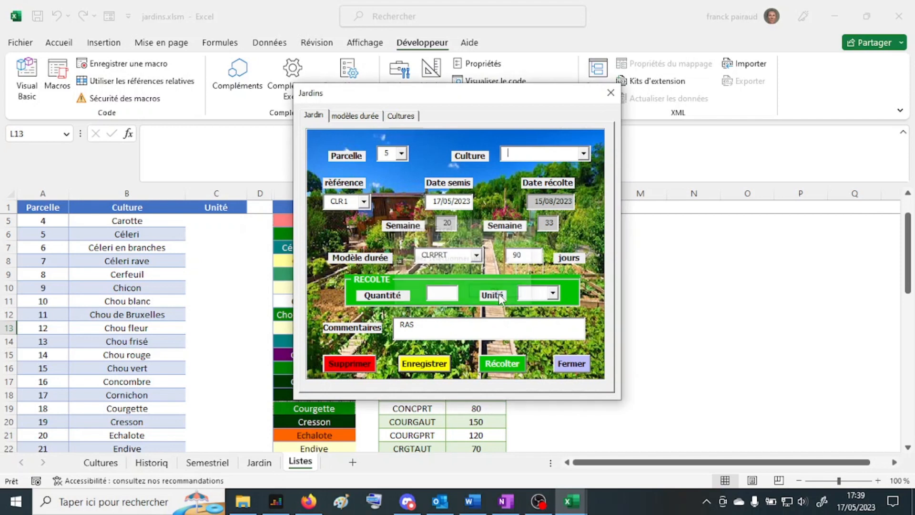
left_click(584, 154)
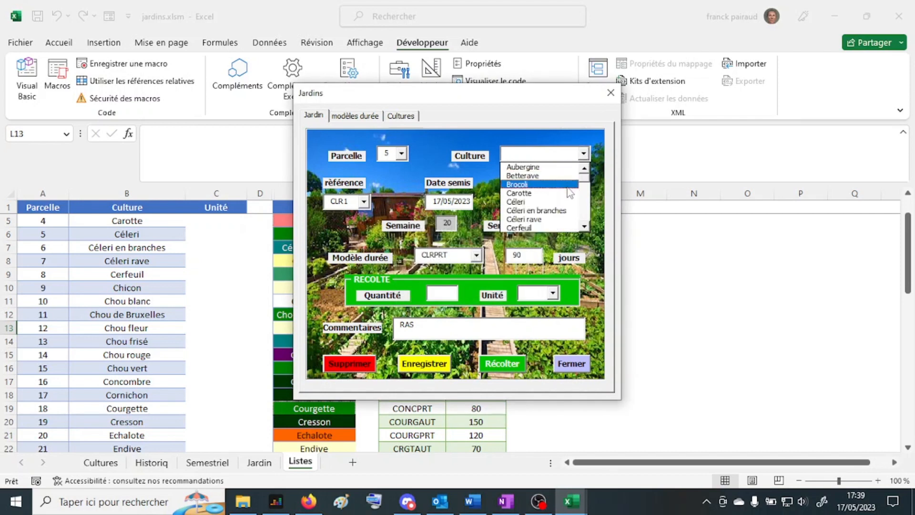
left_click(549, 220)
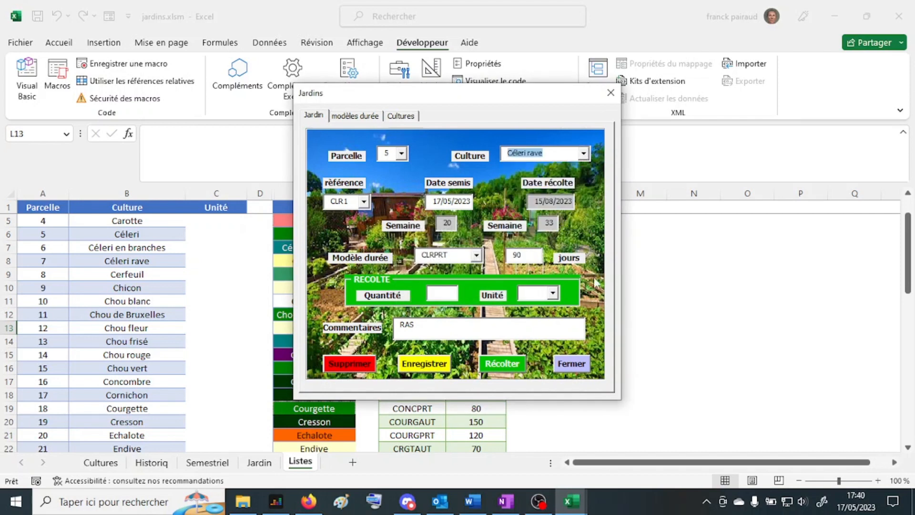
left_click(423, 364)
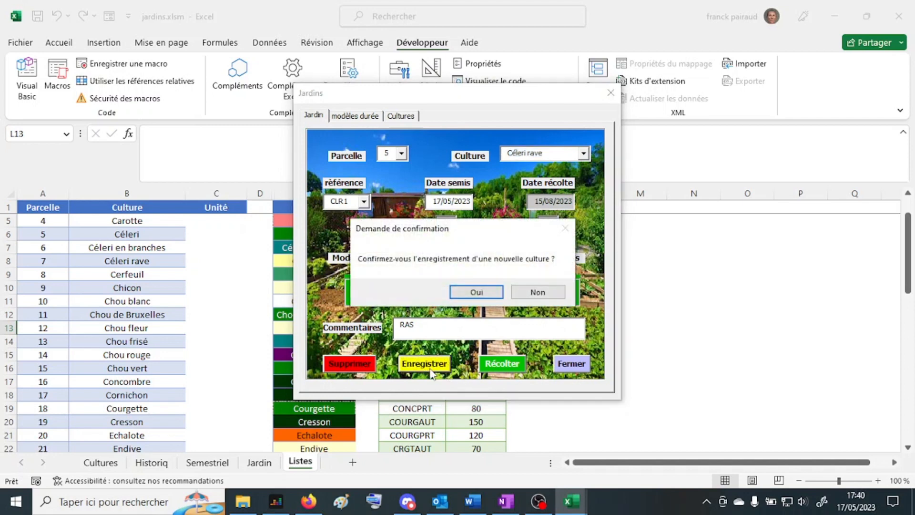
left_click(477, 290)
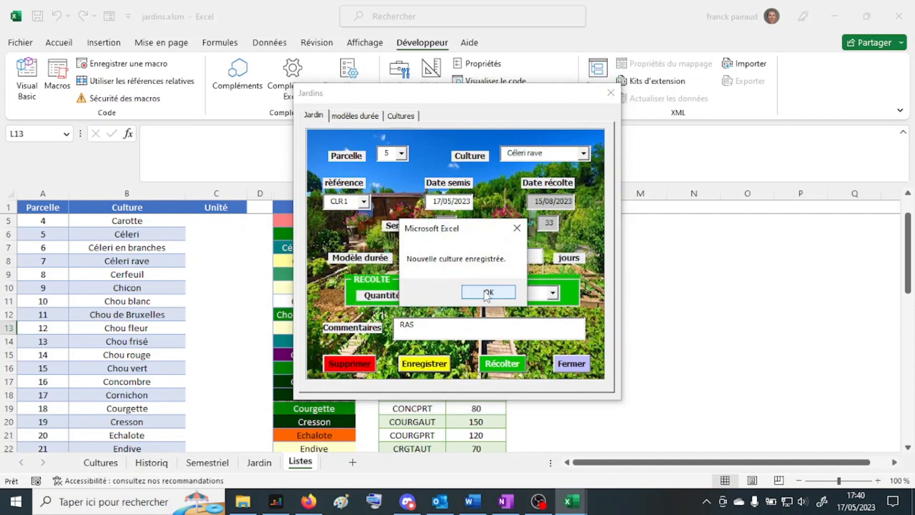
left_click(486, 291)
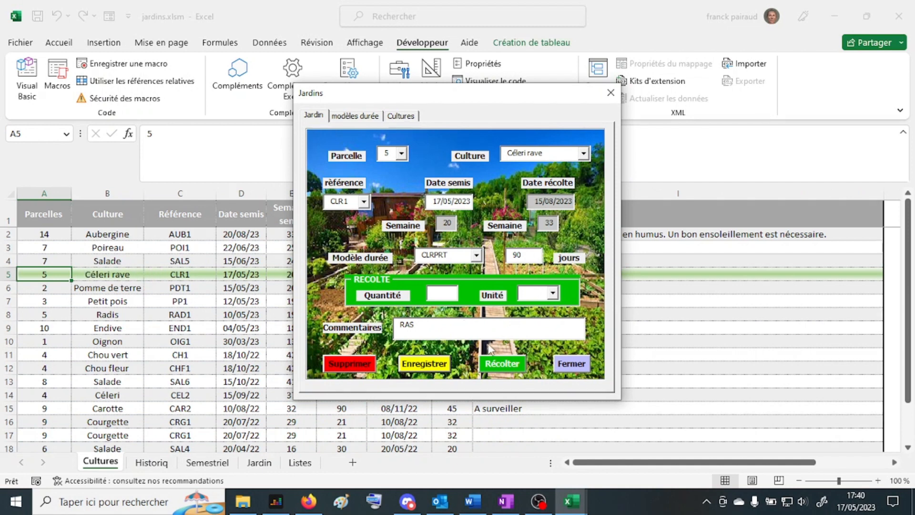
Replace the CLR1 crop's comment with Bla bla, save the change and check its row in the Cultures sheet.
double_click(411, 325)
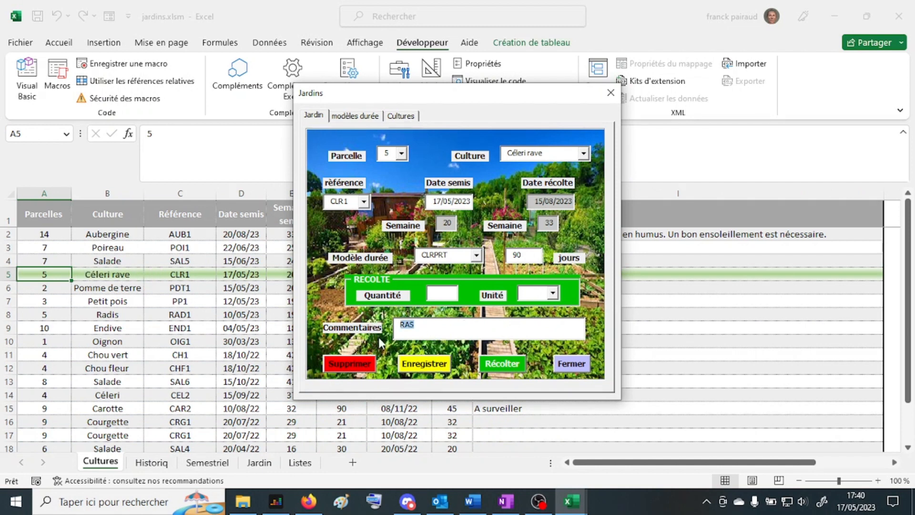
type("Bla bla")
left_click(425, 366)
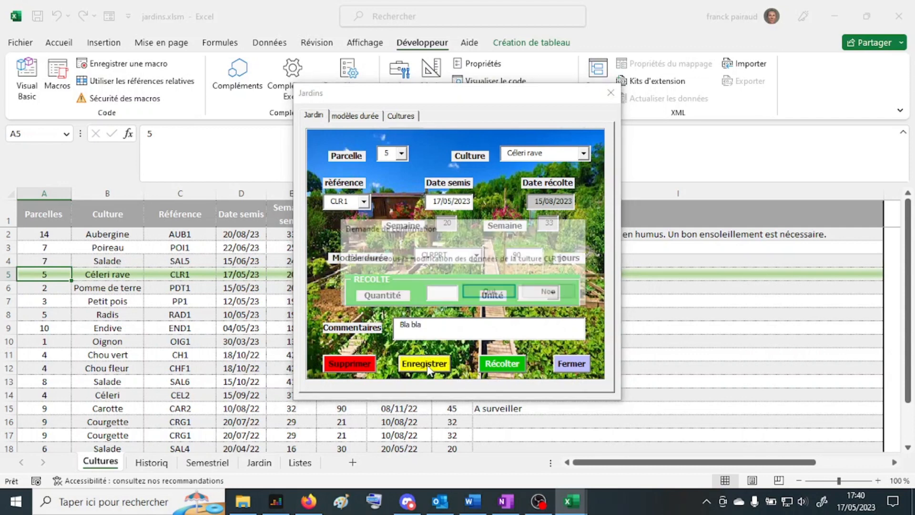
left_click(486, 294)
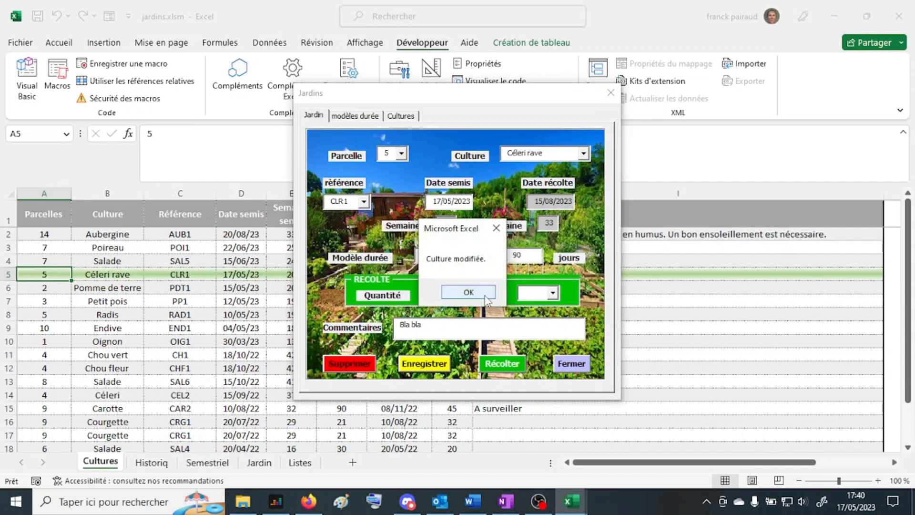
left_click(468, 292)
left_click_drag(457, 101, 679, 91)
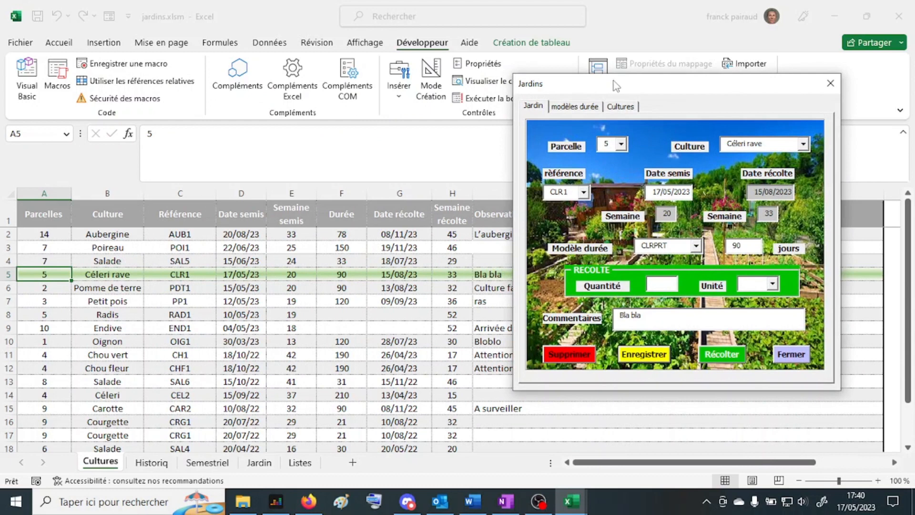
left_click_drag(616, 86, 179, 93)
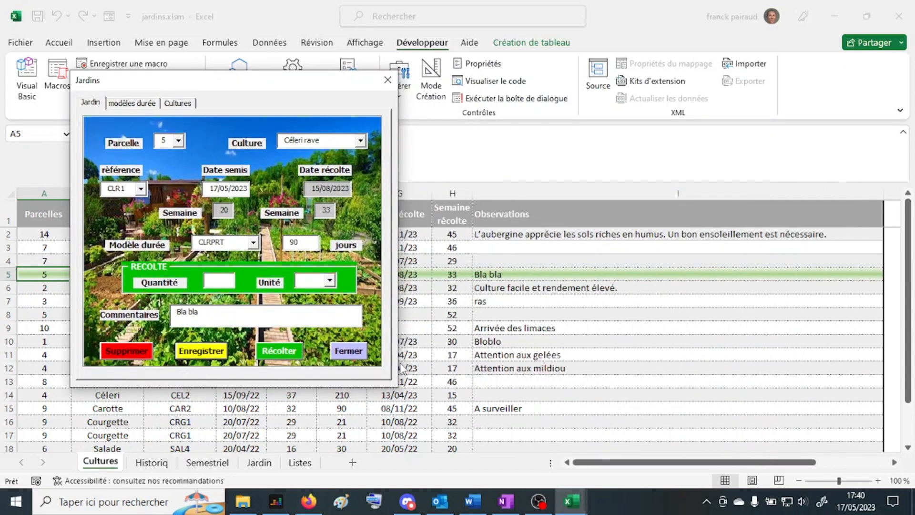
left_click_drag(252, 90, 610, 107)
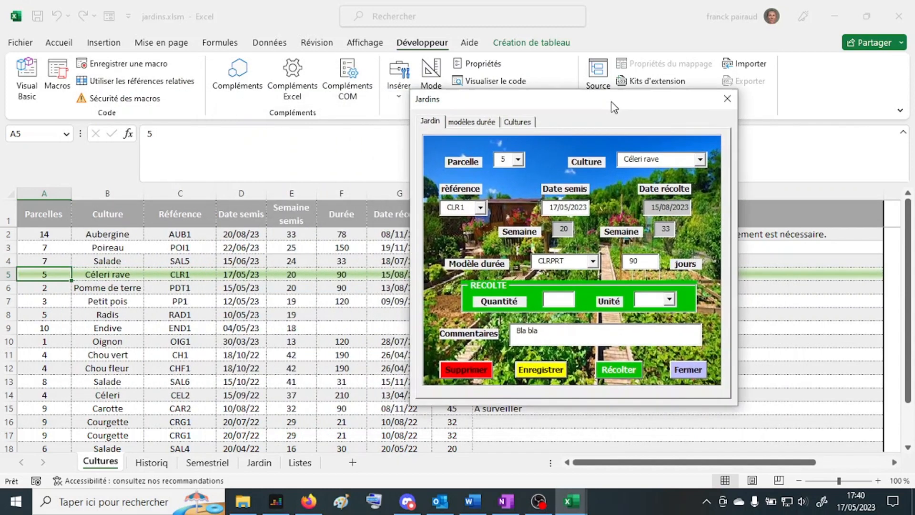
Delete the duplicate Courgette CRG1 crop in row 16 through its record form, and close the form.
left_click(171, 423)
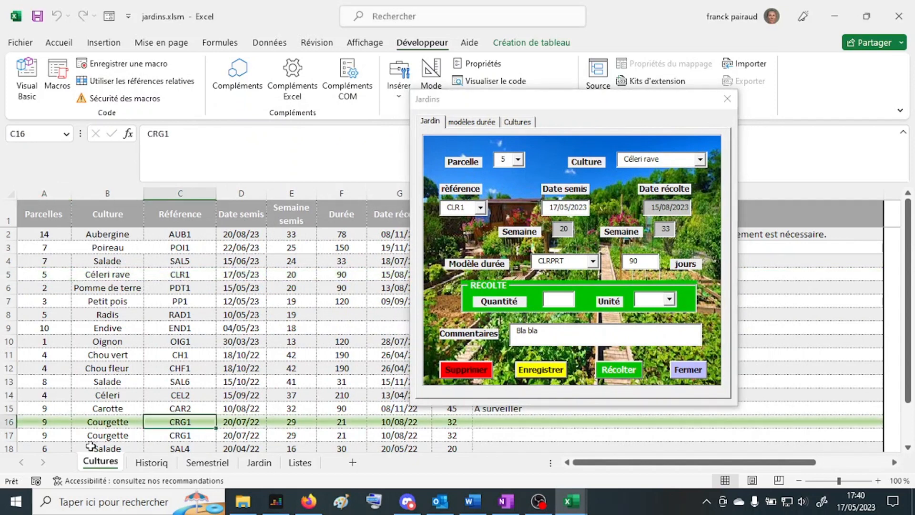
scroll(155, 383, "down", 1)
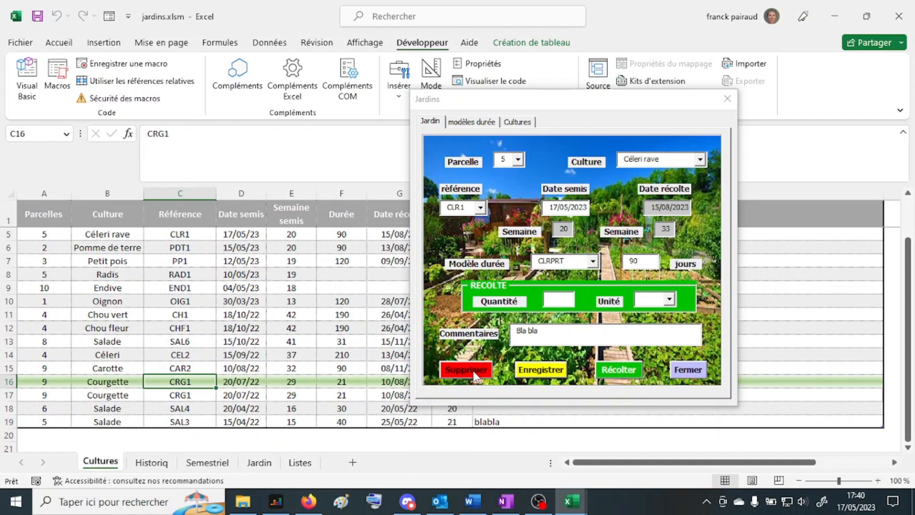
left_click(688, 371)
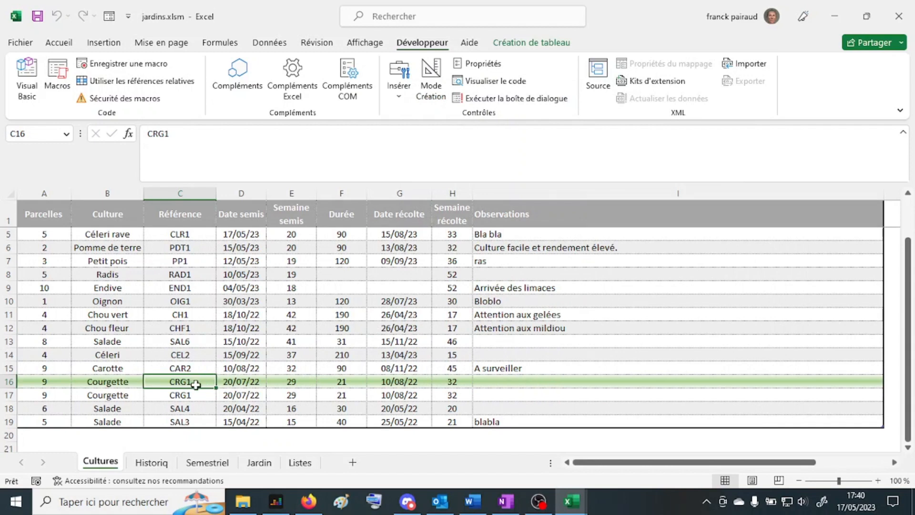
double_click(199, 382)
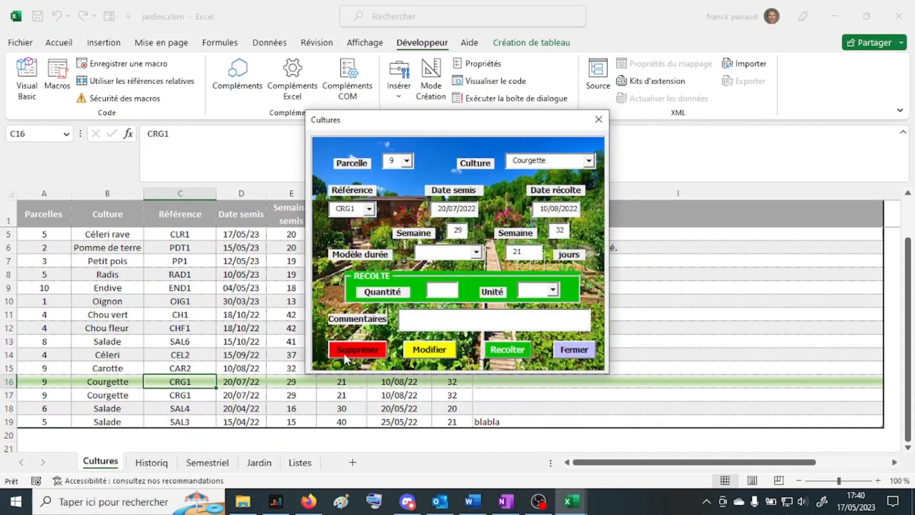
left_click(373, 356)
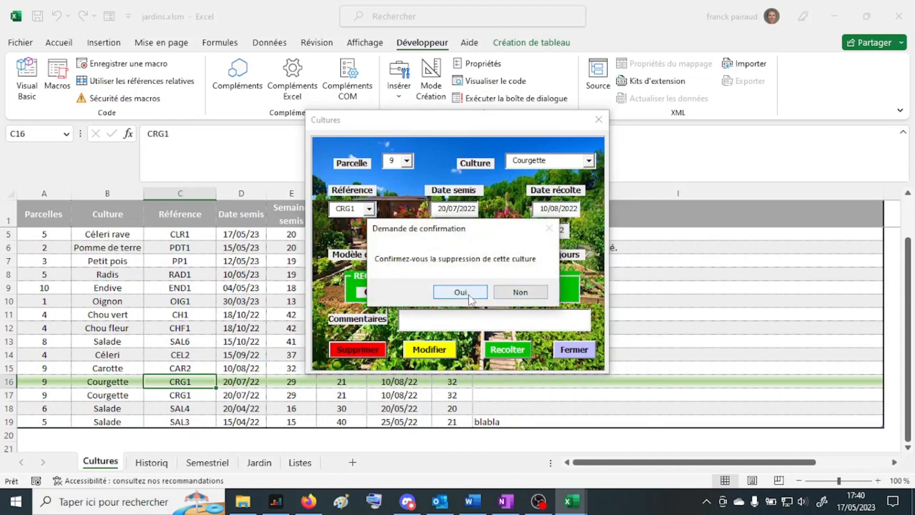
left_click(467, 293)
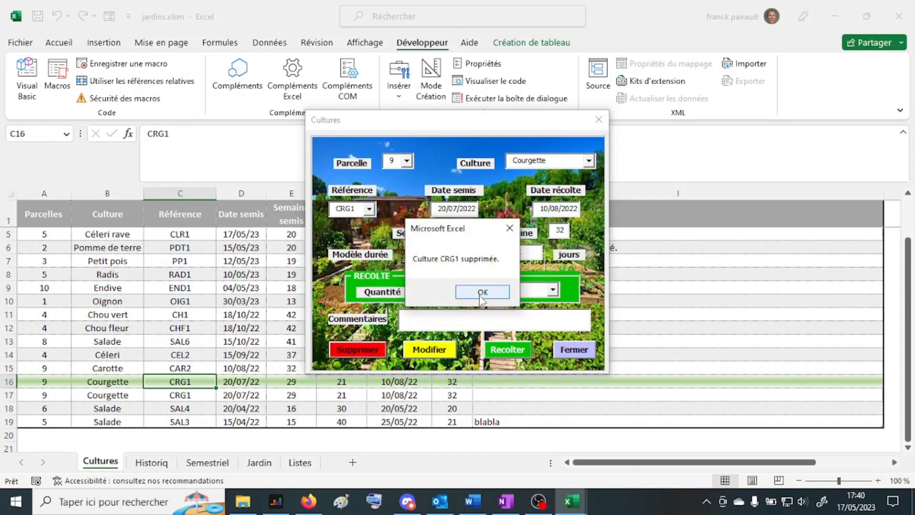
left_click(482, 293)
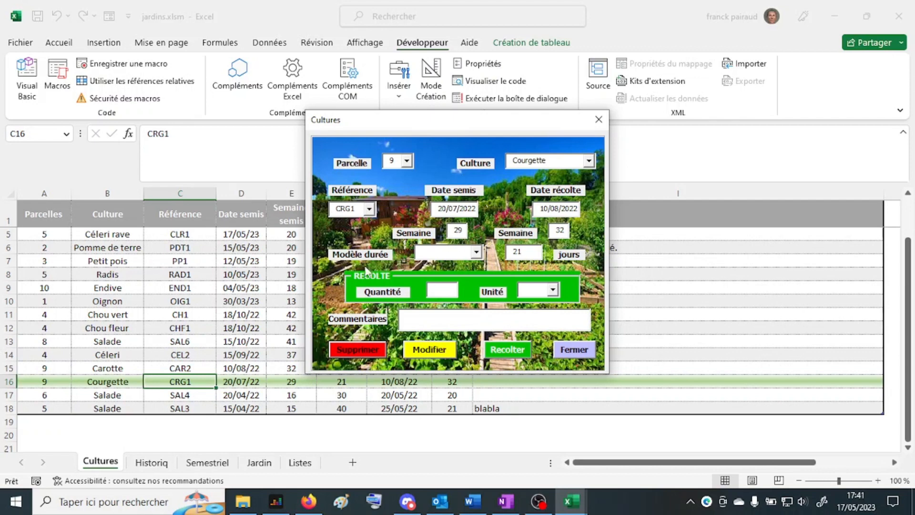
left_click(574, 357)
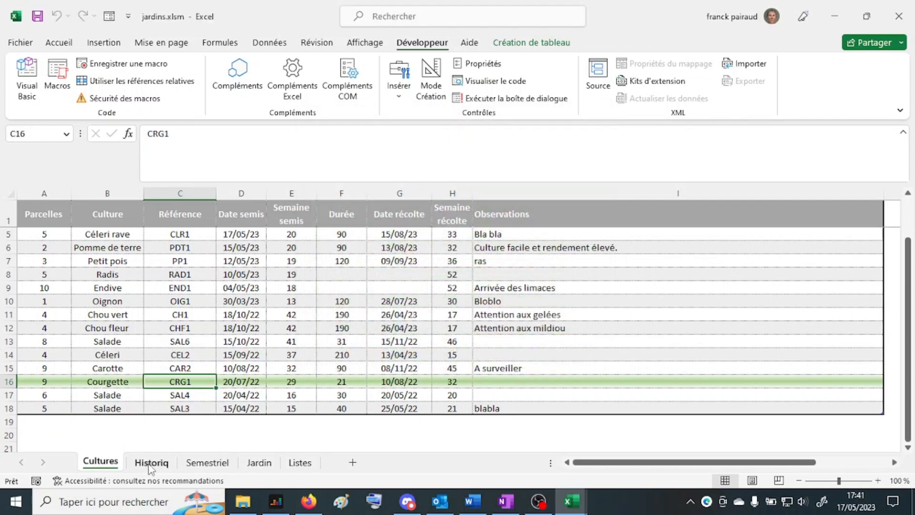
View and close the Carotte CAR2 record, and open the Jardins form from the Chou fleur row's harvest date.
left_click(201, 369)
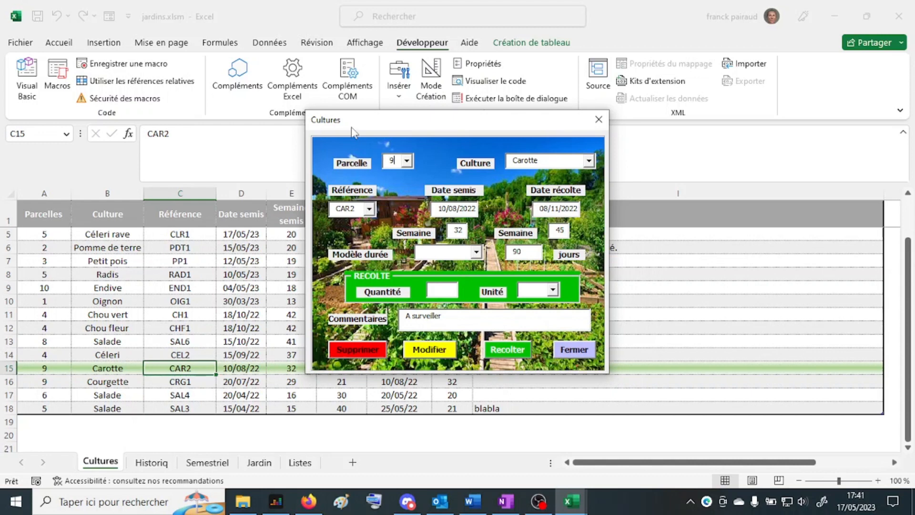
left_click(581, 356)
left_click(399, 328)
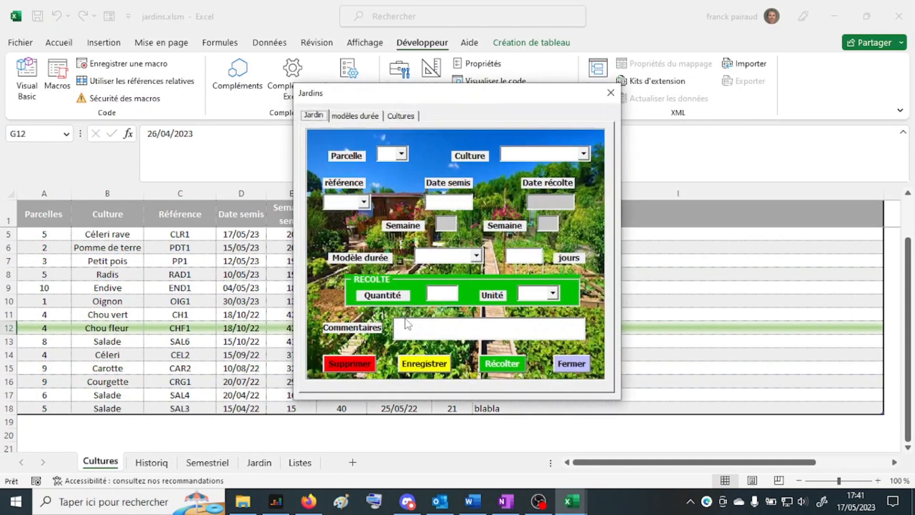
left_click_drag(458, 95, 556, 95)
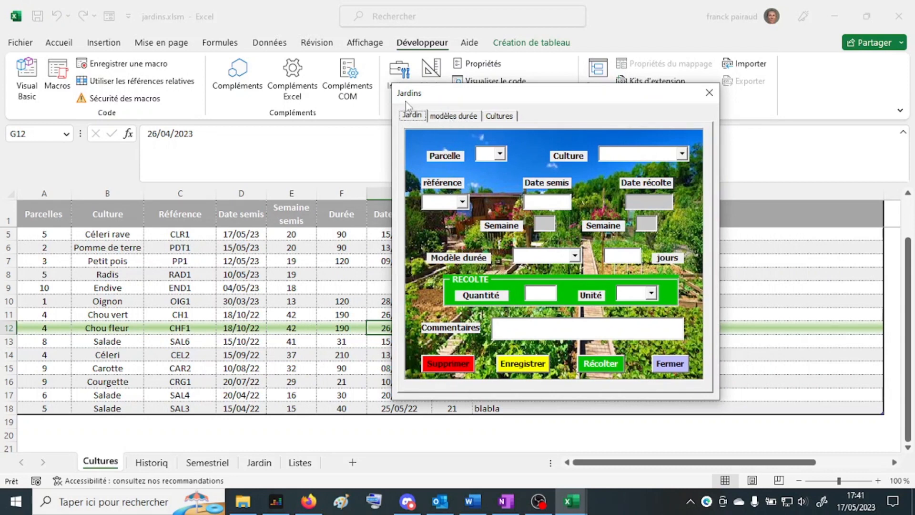
View the duration model page and list the Salade crops on the form's Cultures page.
left_click(460, 120)
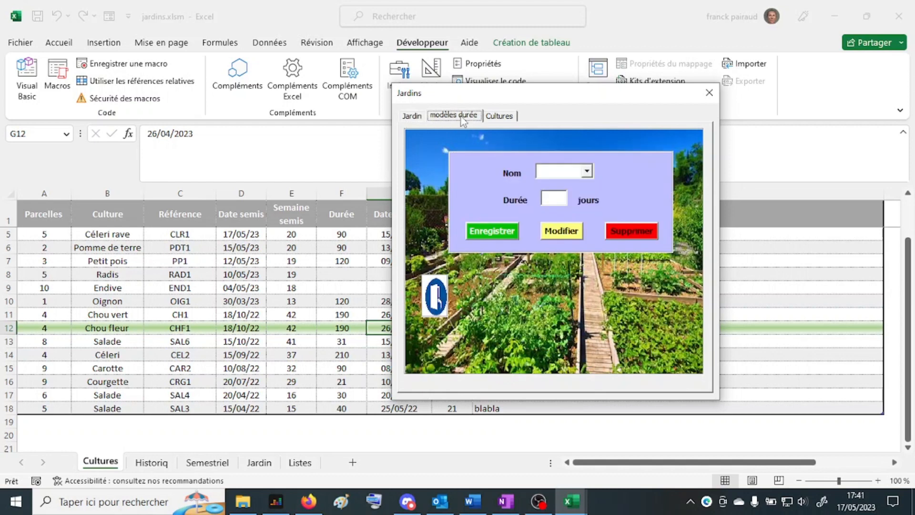
left_click(506, 119)
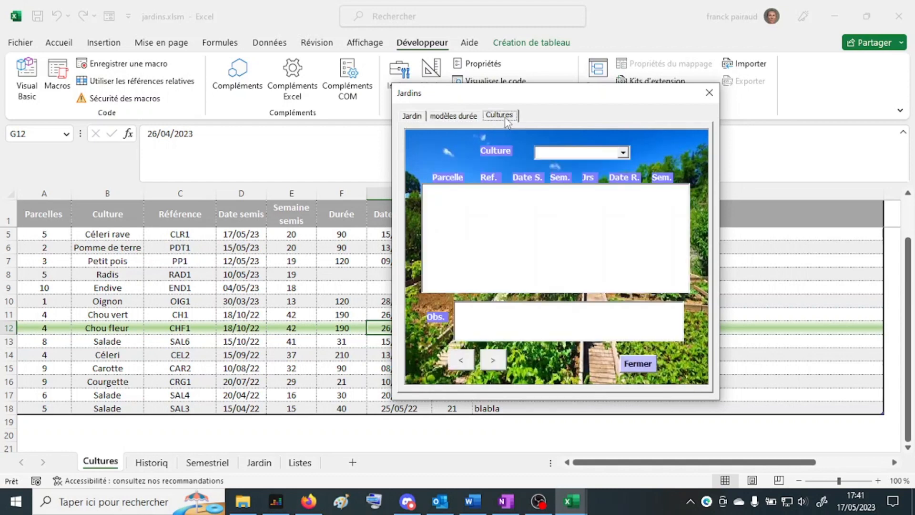
left_click(624, 154)
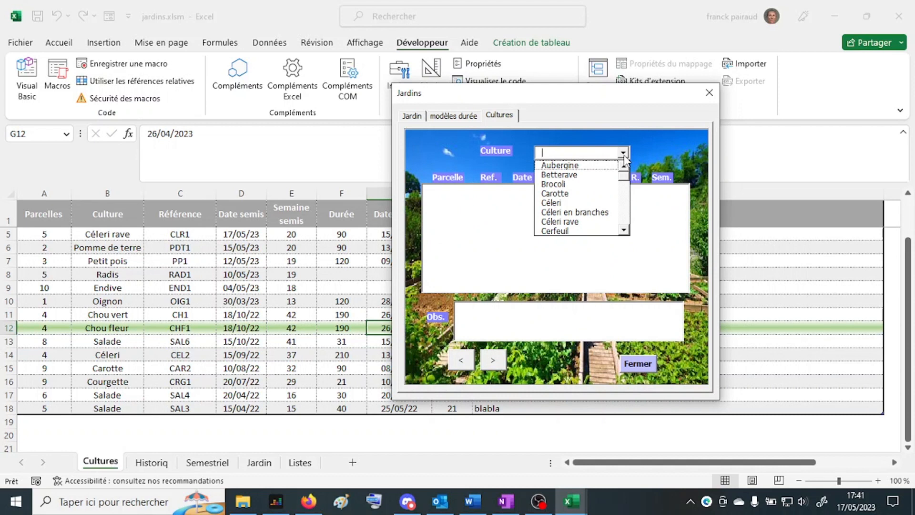
left_click(626, 217)
left_click(627, 217)
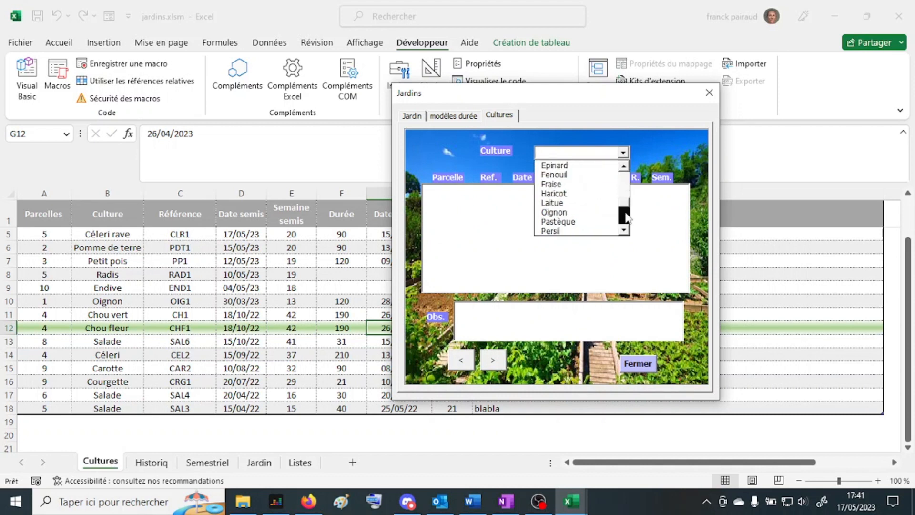
left_click(626, 217)
left_click(624, 230)
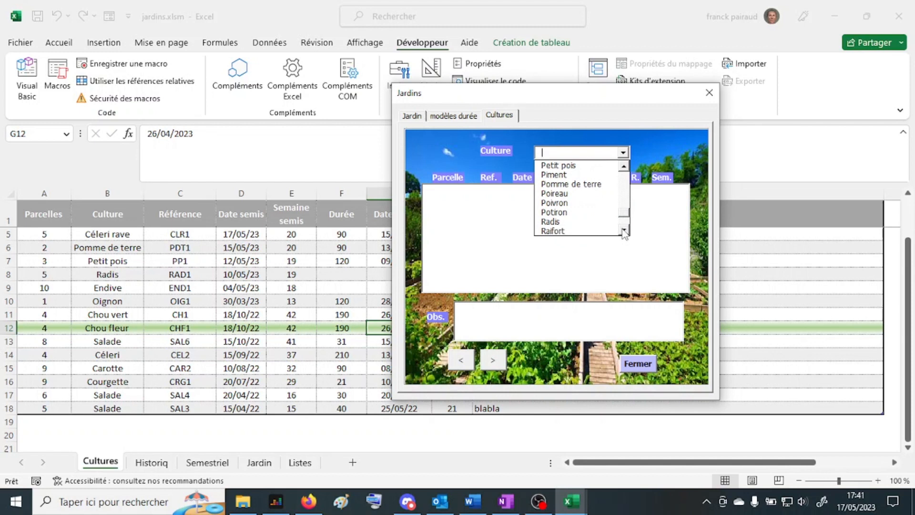
left_click(624, 229)
left_click(624, 230)
left_click(624, 230)
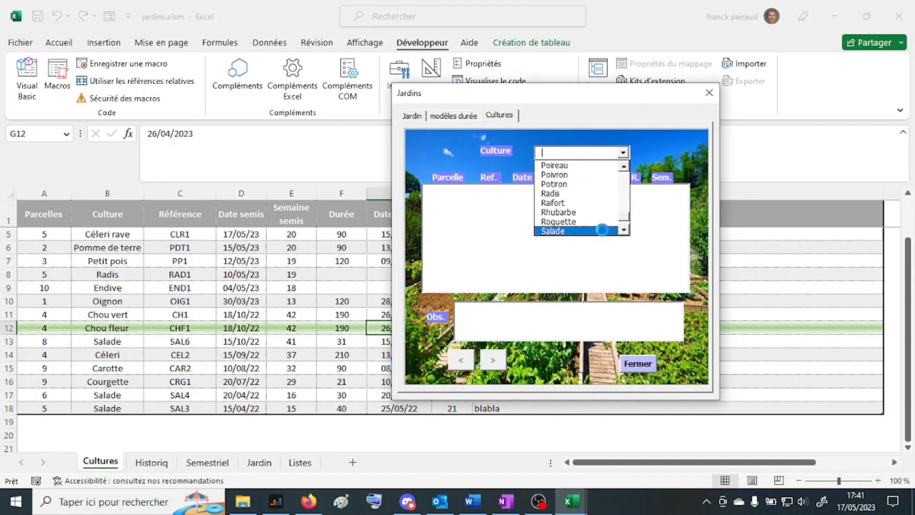
left_click(603, 231)
Browse the Salade crops and their observations forward to SAL3 and back to SAL4, and close the form.
left_click(493, 361)
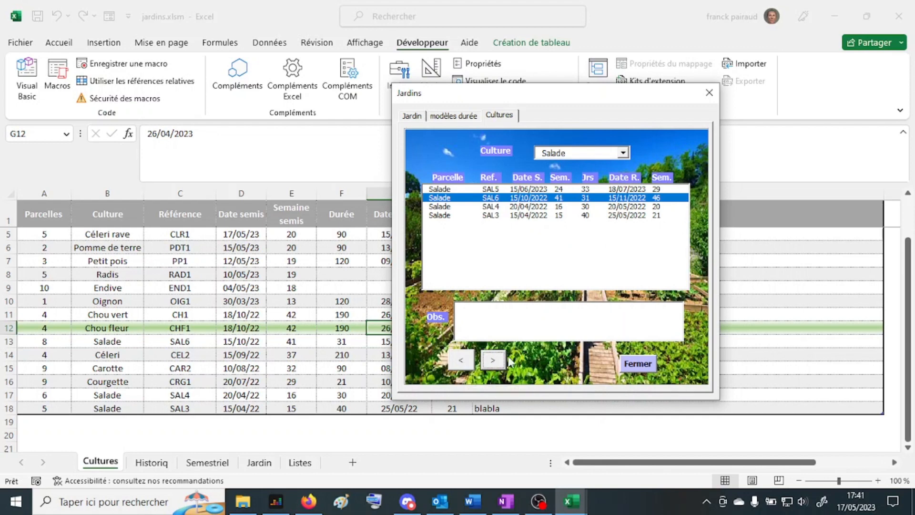
left_click(481, 318)
left_click(491, 363)
left_click(491, 363)
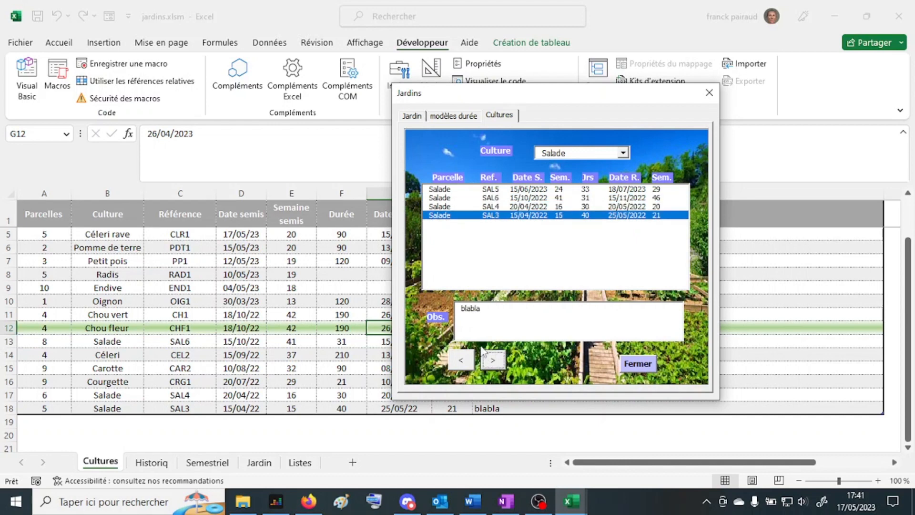
left_click(494, 309)
left_click(463, 357)
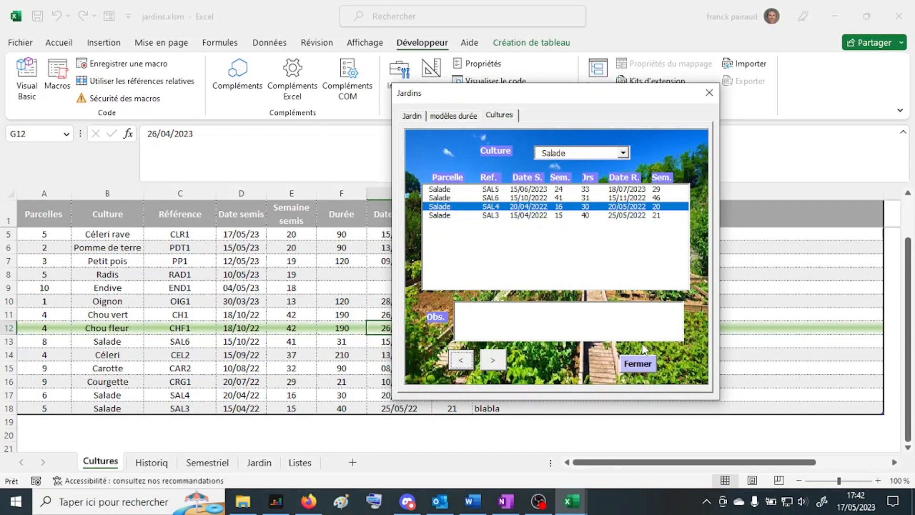
left_click(639, 364)
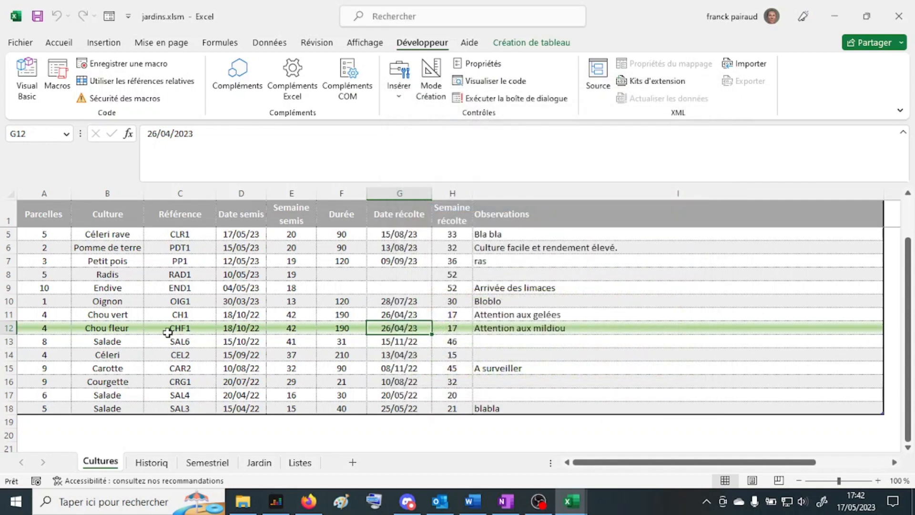
Record and confirm the harvest of the Chou fleur CHF1 crop through its record form, with quantity 10 and unit Kg(s).
double_click(184, 329)
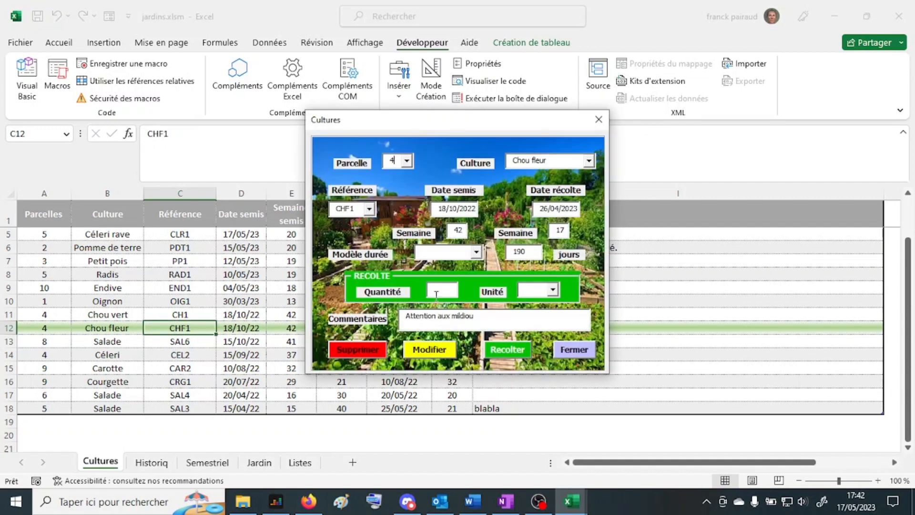
left_click_drag(432, 121, 547, 110)
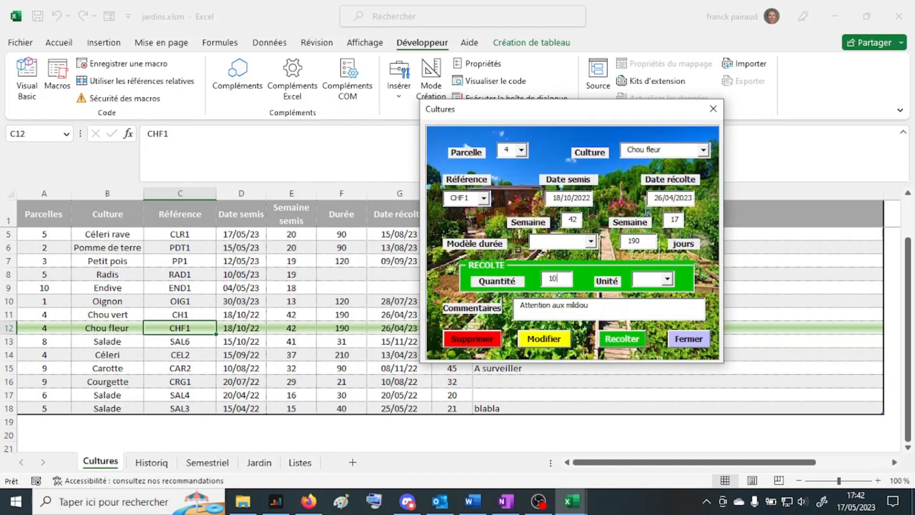
left_click(667, 279)
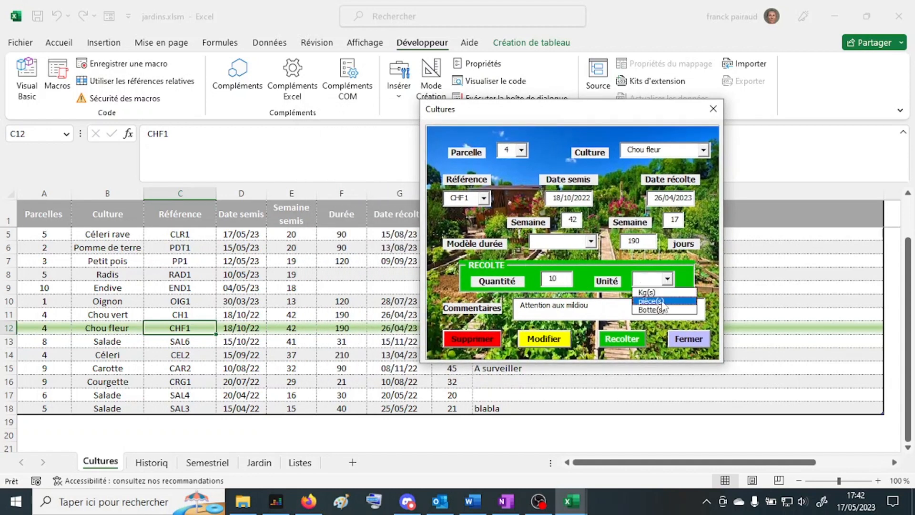
left_click(664, 291)
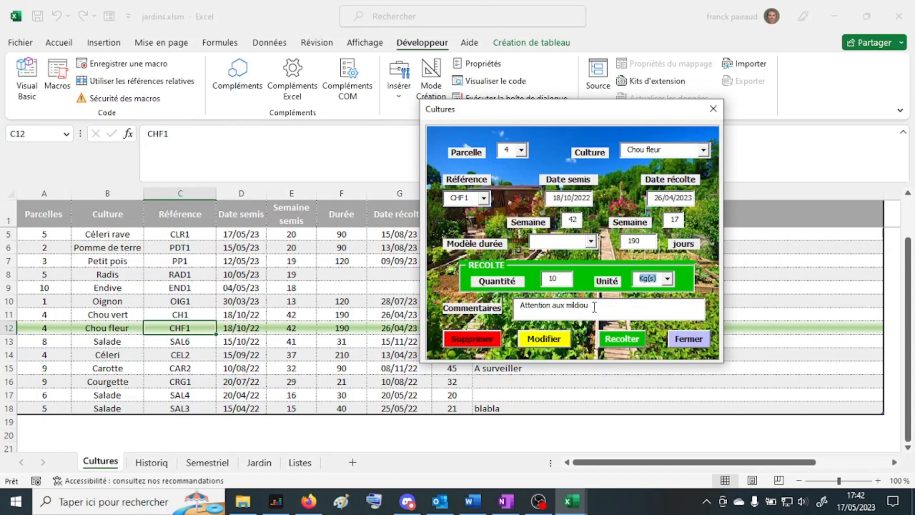
left_click(623, 340)
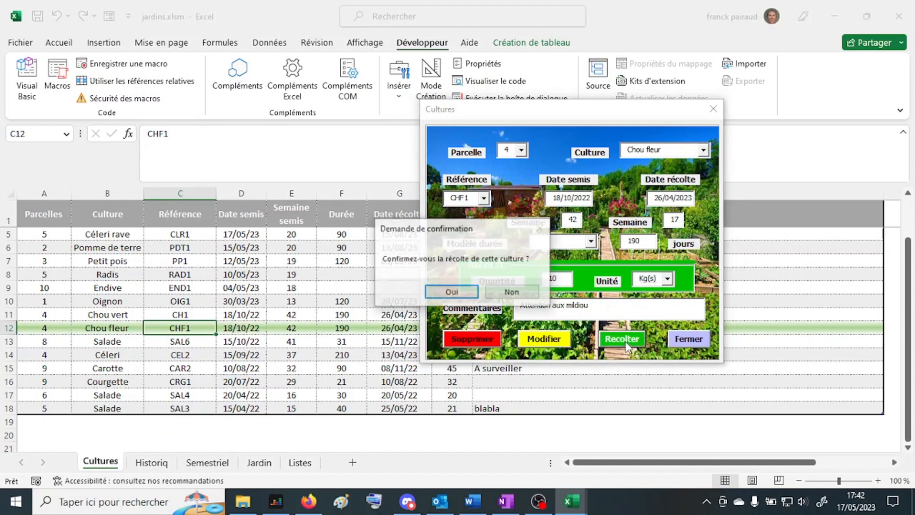
left_click(452, 293)
left_click(543, 292)
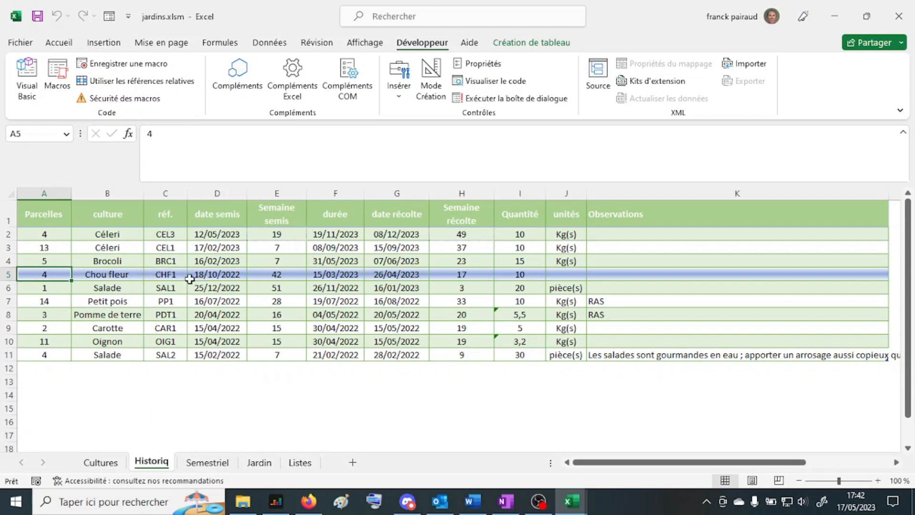
Check the Cultures sheet after the harvest, and try to open a form from the Petit pois PP1 sowing date on the Historiq sheet.
left_click(101, 463)
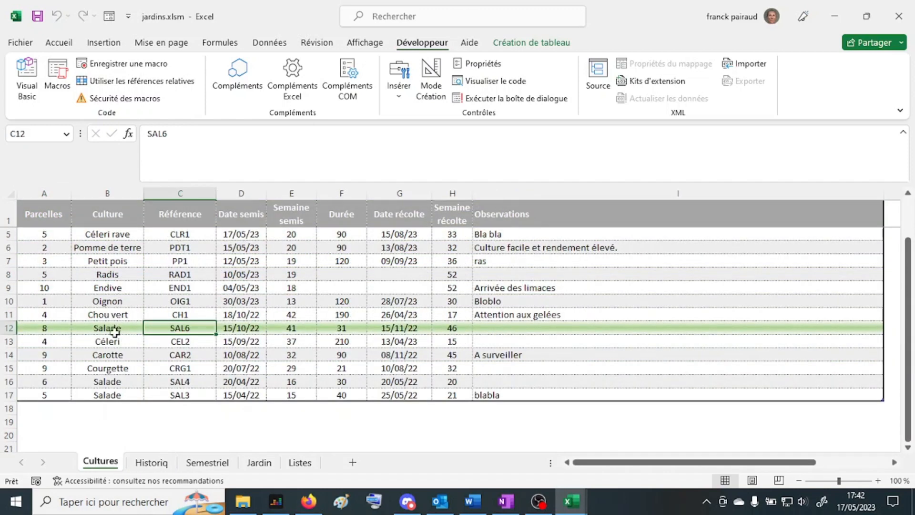
left_click(164, 465)
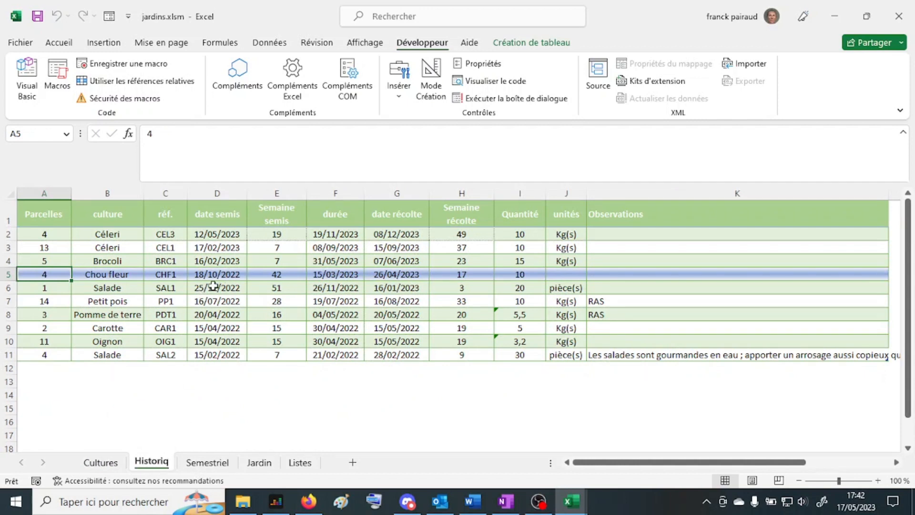
left_click(219, 301)
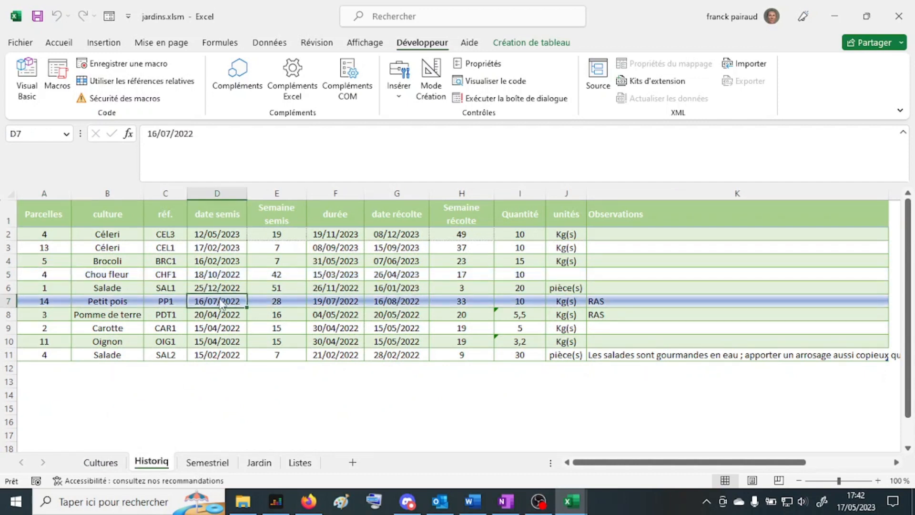
double_click(220, 302)
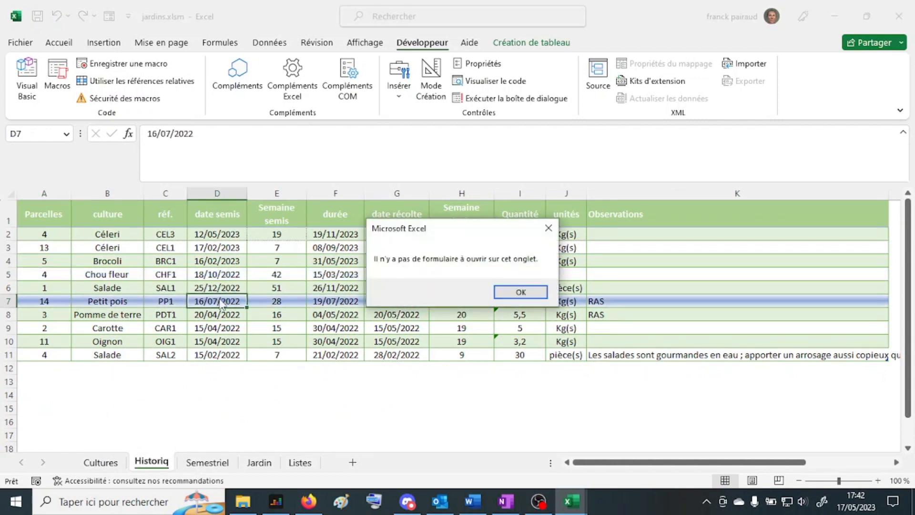
left_click(521, 291)
View the Céleri CEL2 record from its week 2 cell on the Semestriel sheet, and close the form.
left_click(208, 462)
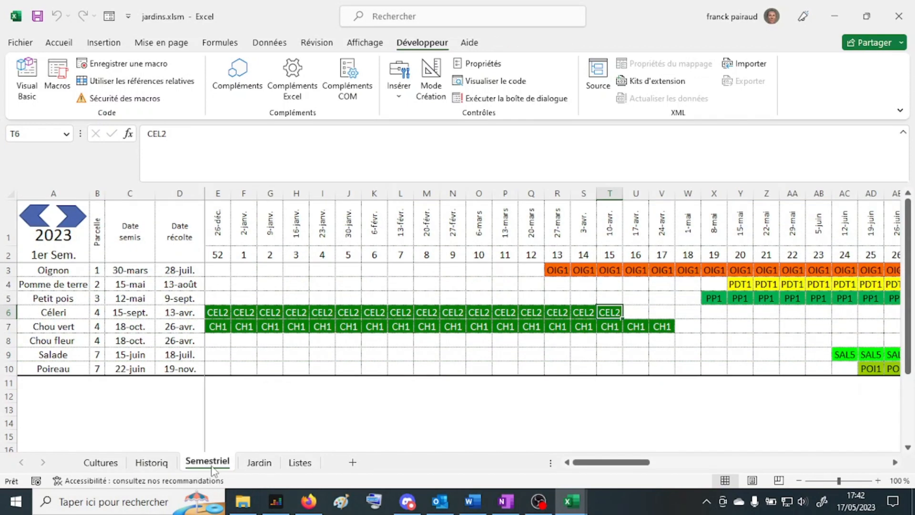
double_click(271, 313)
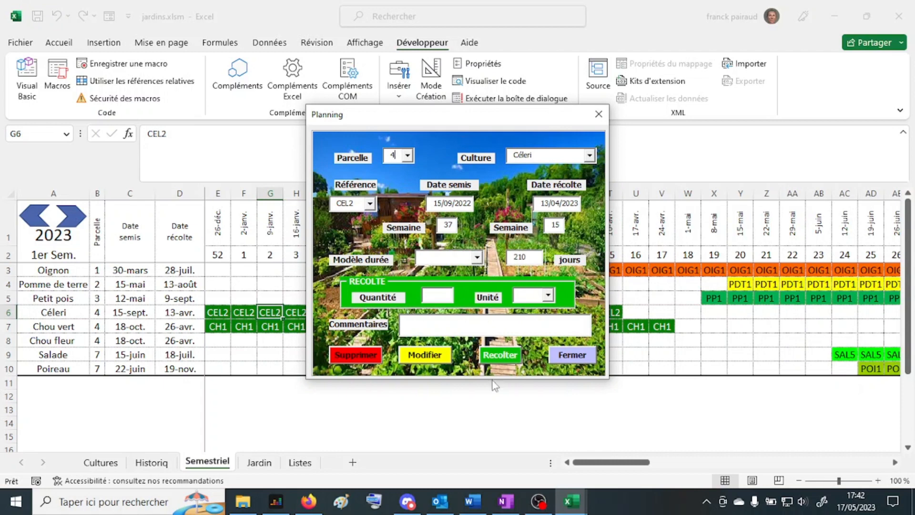
left_click(574, 355)
Examine the garden plan on the Jardin sheet, selecting parcels 9, 8, 10, 4, 5 and 7 in turn.
left_click(260, 461)
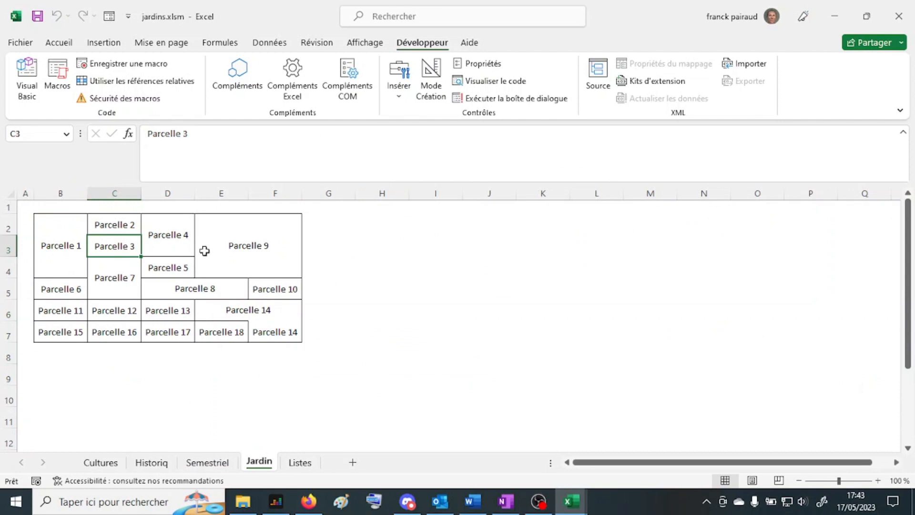
left_click(223, 243)
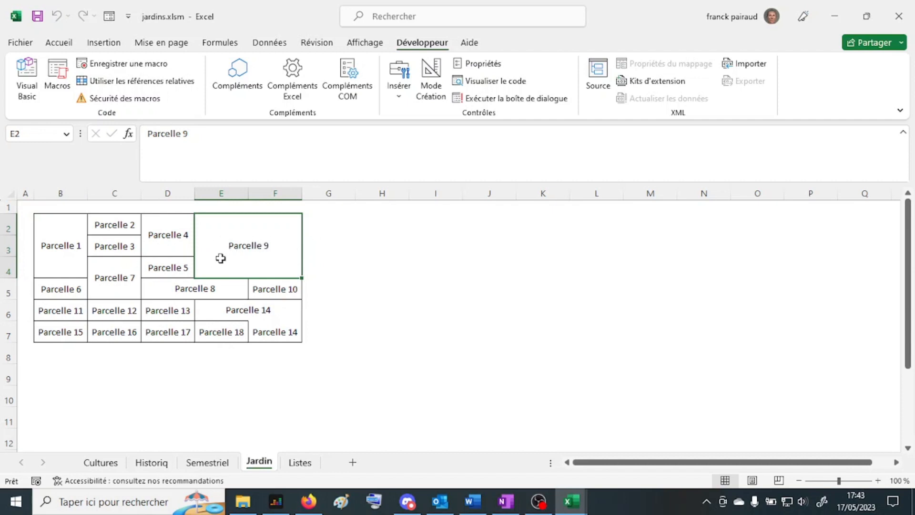
left_click(186, 286)
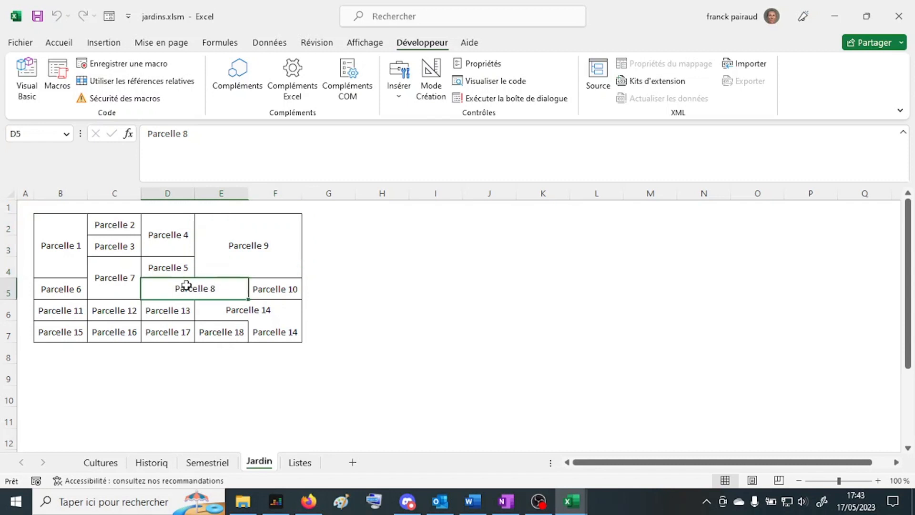
left_click(270, 289)
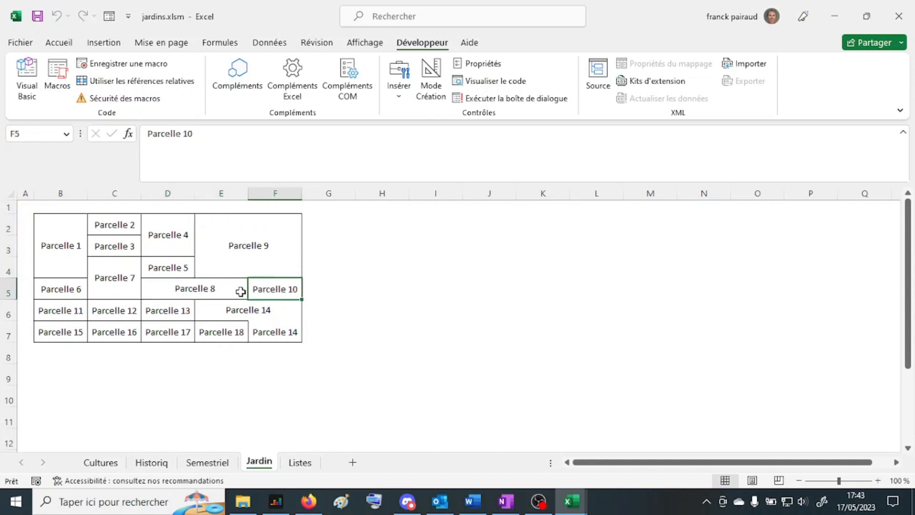
left_click(169, 241)
left_click(165, 262)
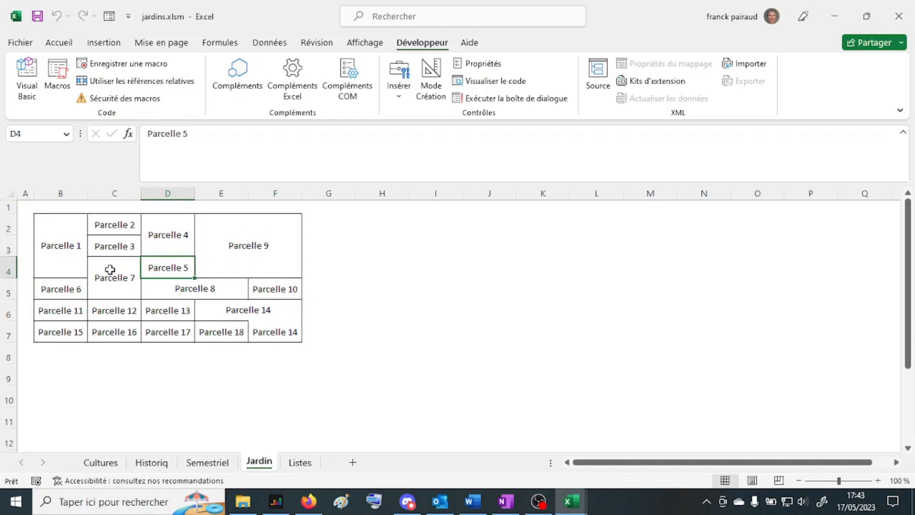
left_click(110, 284)
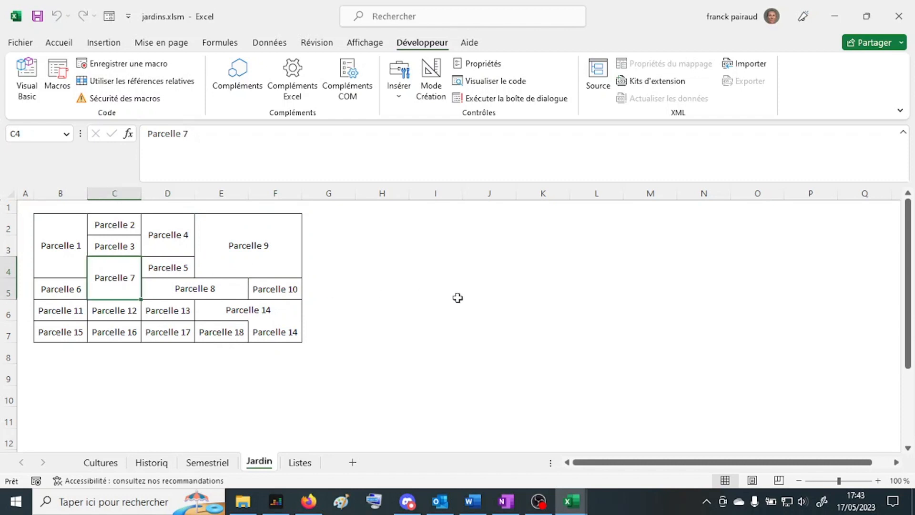
List the crops of Parcelle 9, display the Courgette CRG1 record on the Modification page, and close the form.
double_click(246, 248)
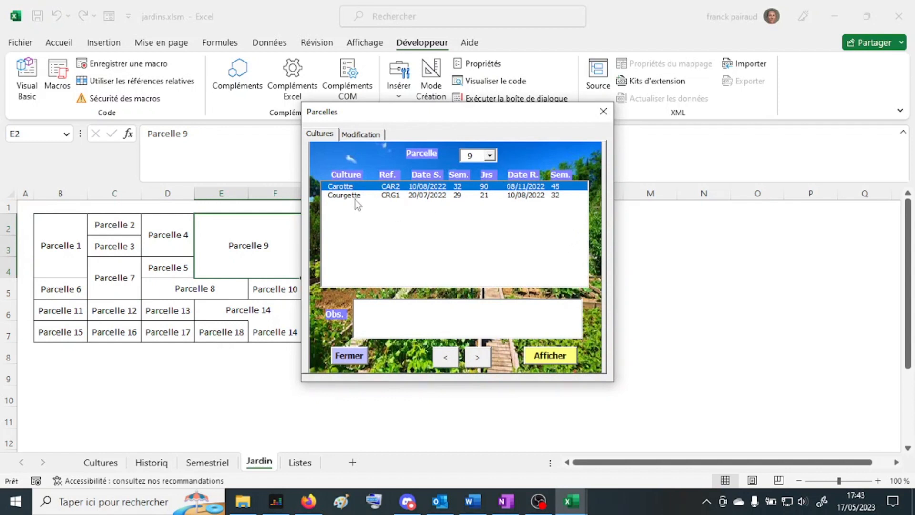
left_click(479, 362)
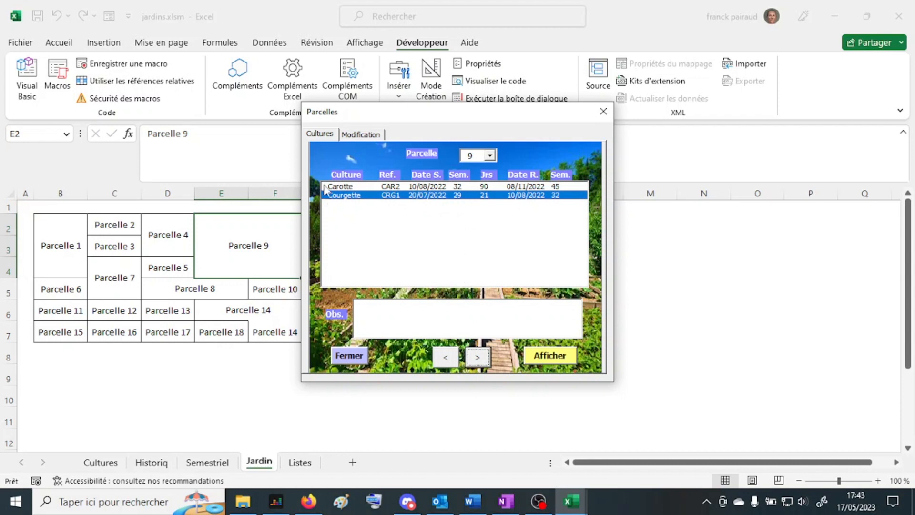
left_click(551, 357)
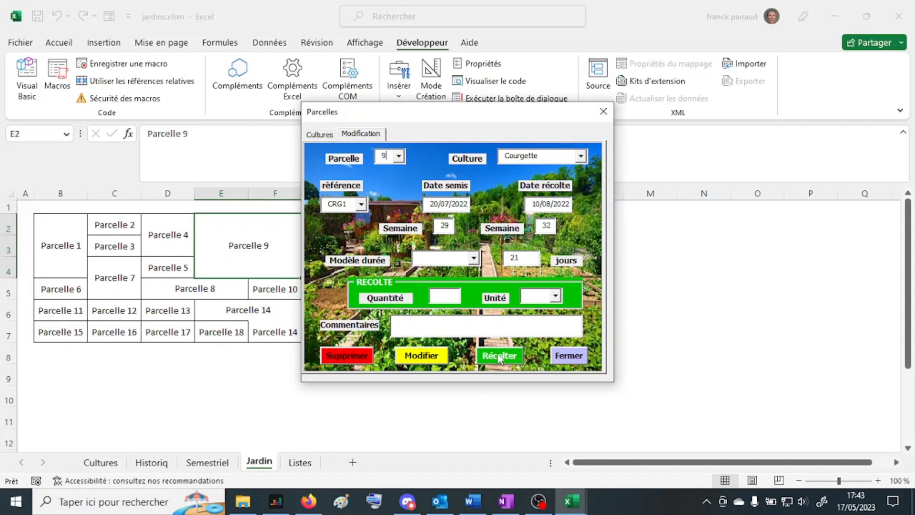
left_click(569, 356)
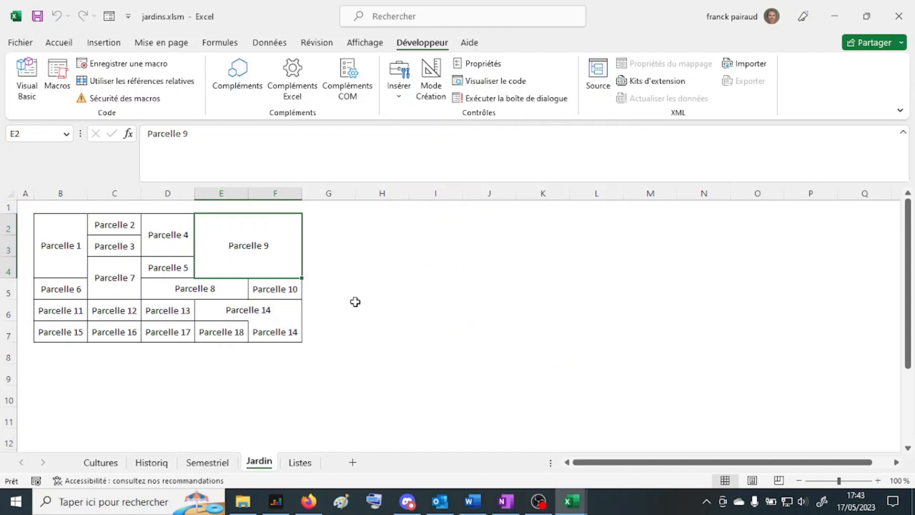
Look over the Listes sheet, and go back through Jardin and Semestriel to the Historiq sheet.
left_click(301, 463)
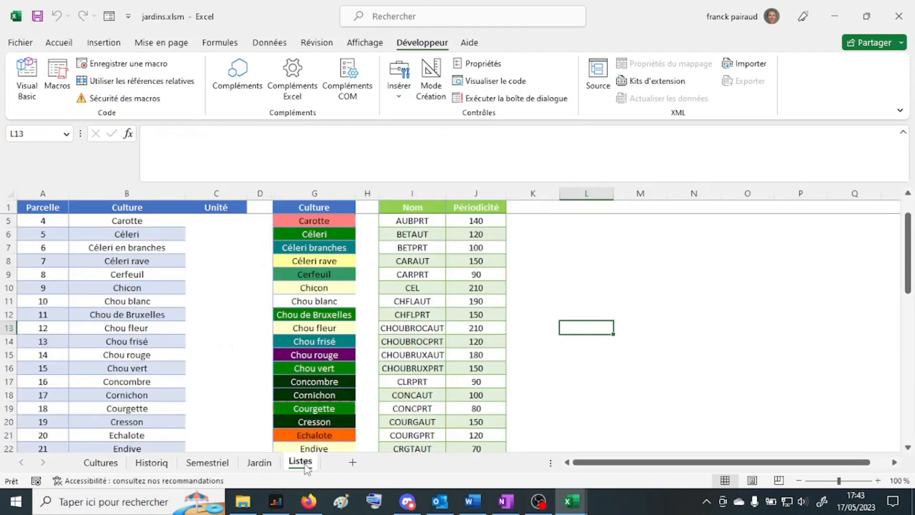
left_click(259, 462)
left_click(209, 464)
left_click(152, 462)
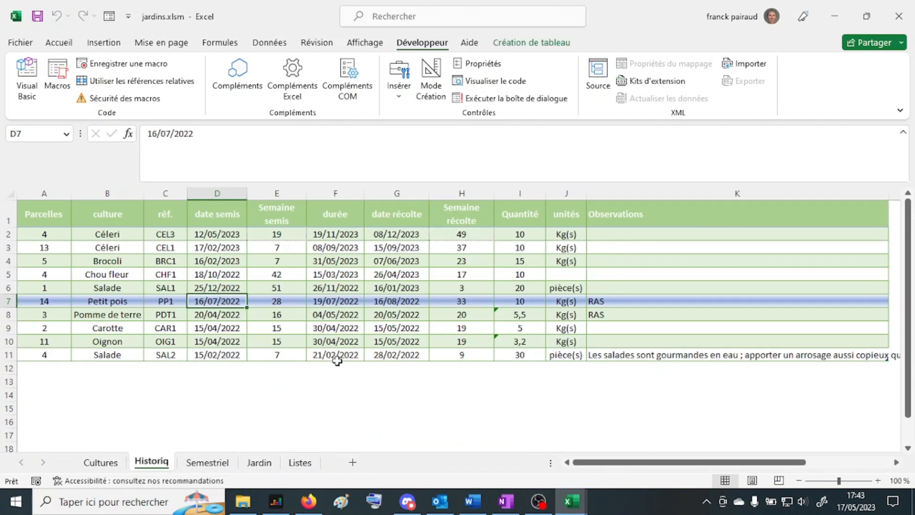
Open the Jardins form from empty cell E13 of the Historiq sheet, view its sowing date calendar, and close both.
double_click(270, 382)
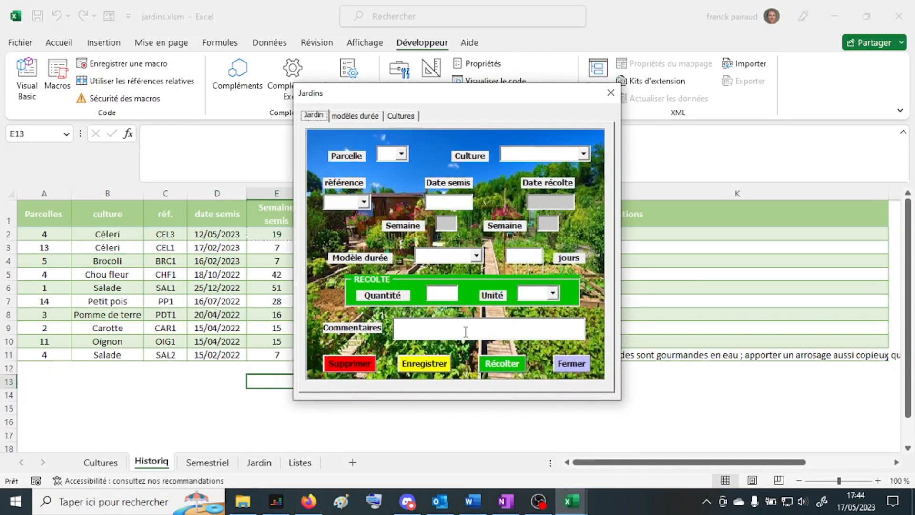
left_click(449, 204)
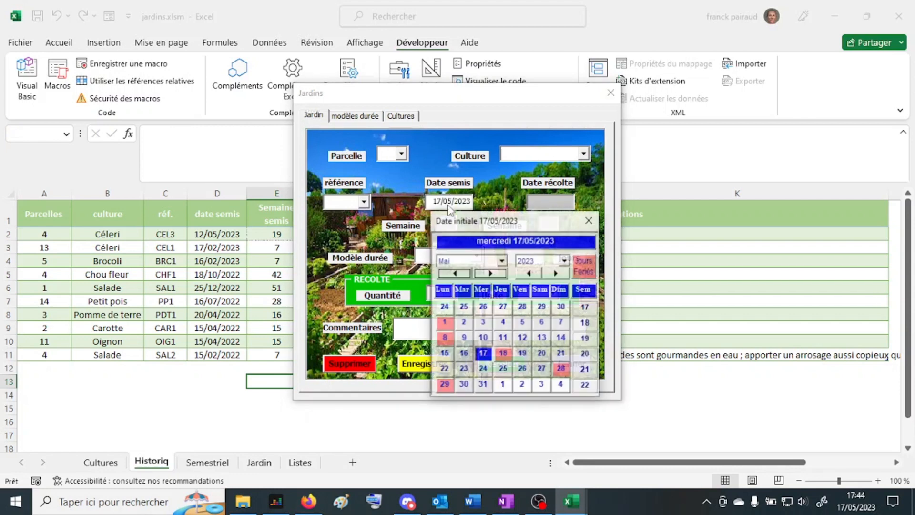
left_click(591, 220)
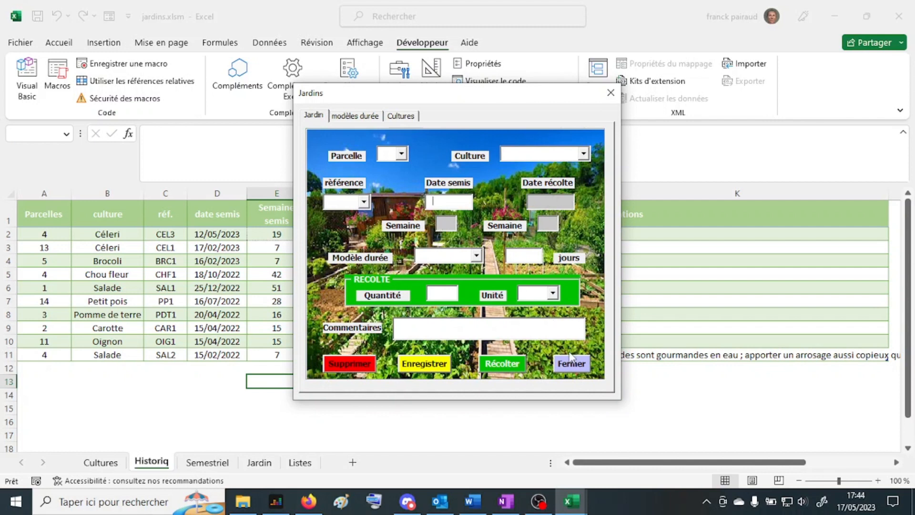
left_click(610, 93)
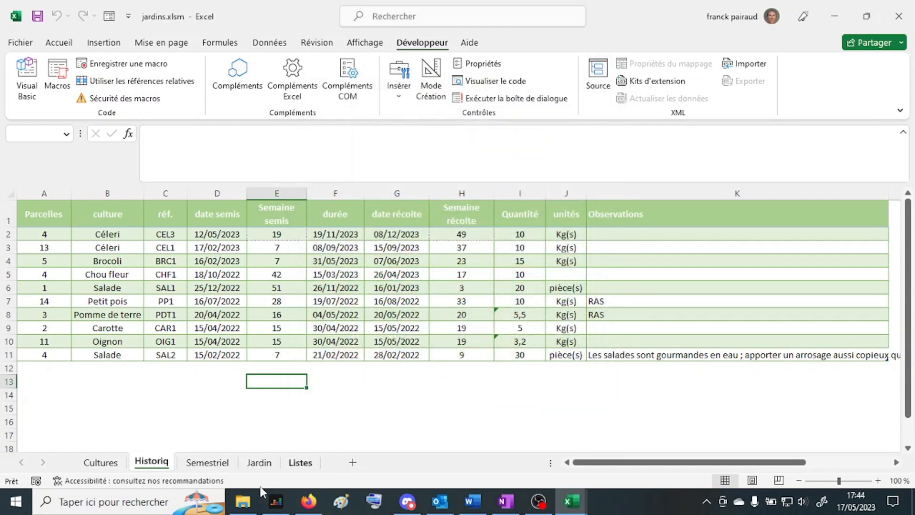
Review the Jardin plan and the Semestriel planning, selecting empty cell C14 below the planning table.
left_click(259, 463)
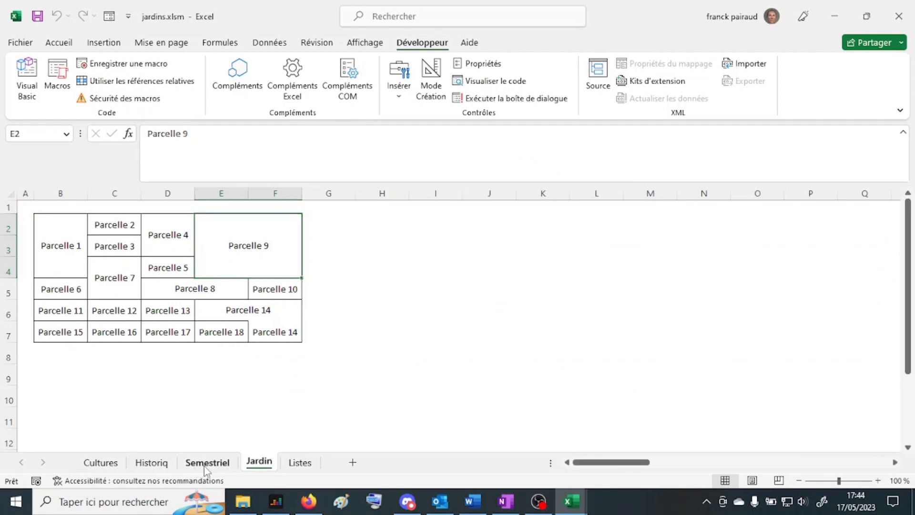
left_click(205, 466)
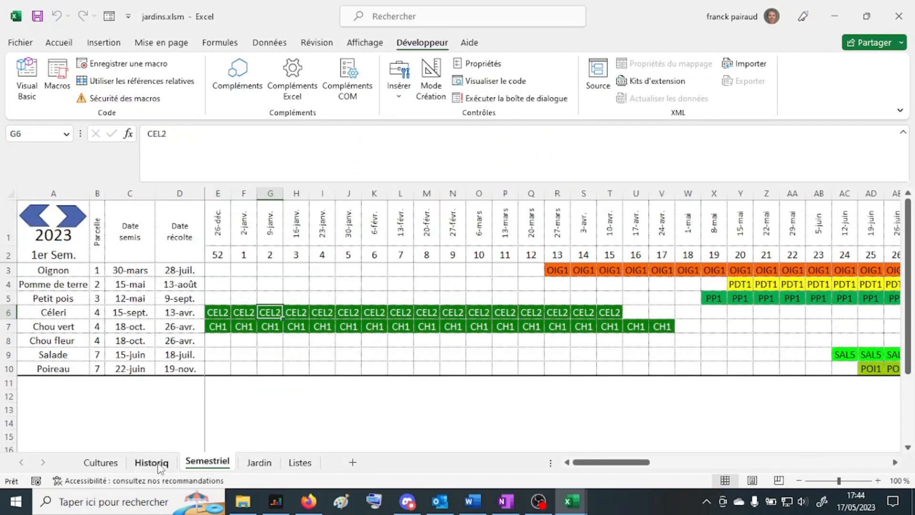
left_click(114, 422)
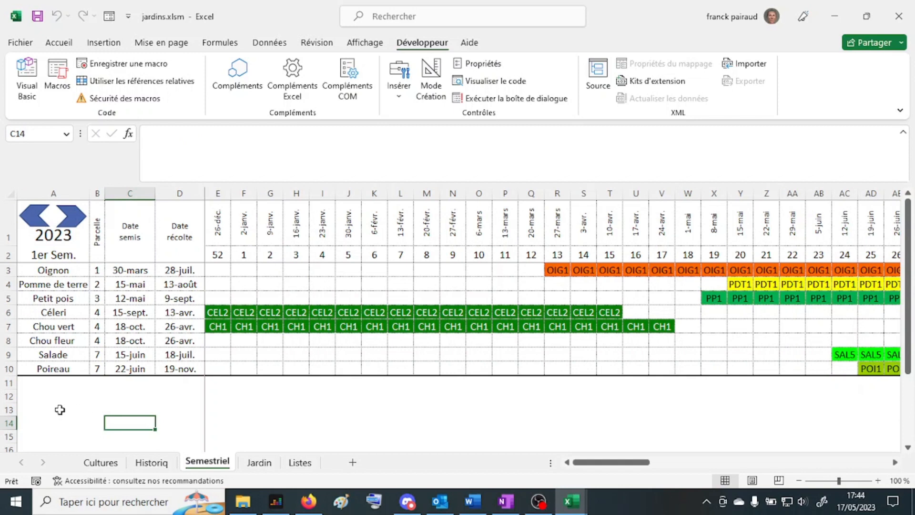
mouse_move(650, 463)
left_mouse_down()
mouse_move(813, 463)
mouse_move(649, 463)
left_mouse_up()
Return to the Jardin sheet and examine the Listes sheet, selecting empty cells C11 and C13 in the Unité column.
left_click(271, 465)
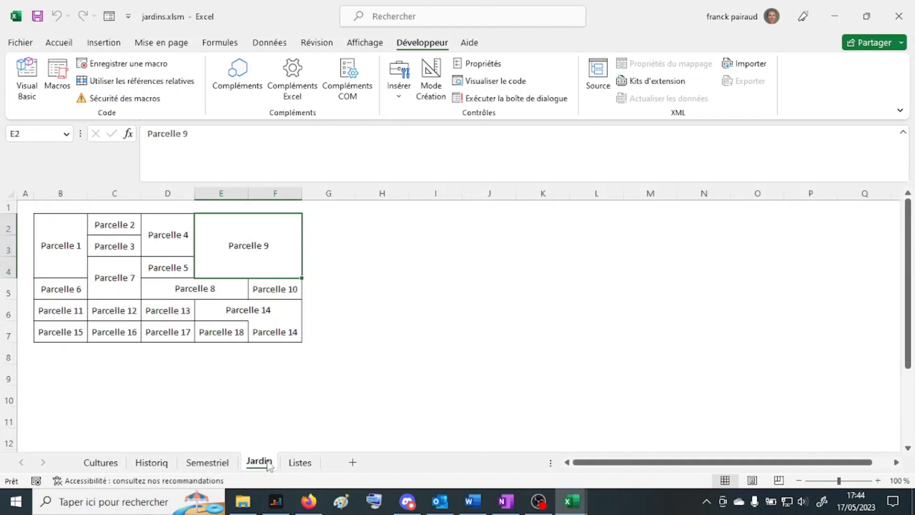
left_click(301, 464)
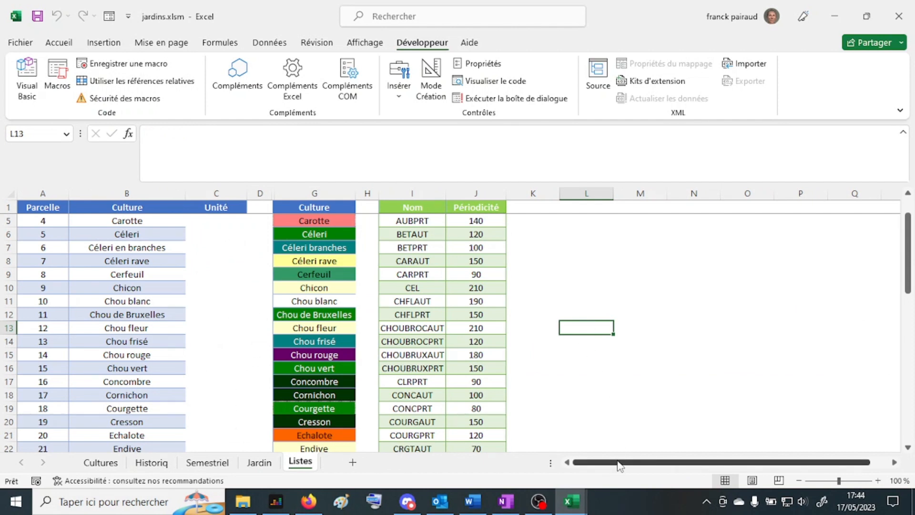
mouse_move(618, 465)
left_mouse_down()
mouse_move(637, 465)
mouse_move(618, 465)
left_mouse_up()
left_click(220, 307)
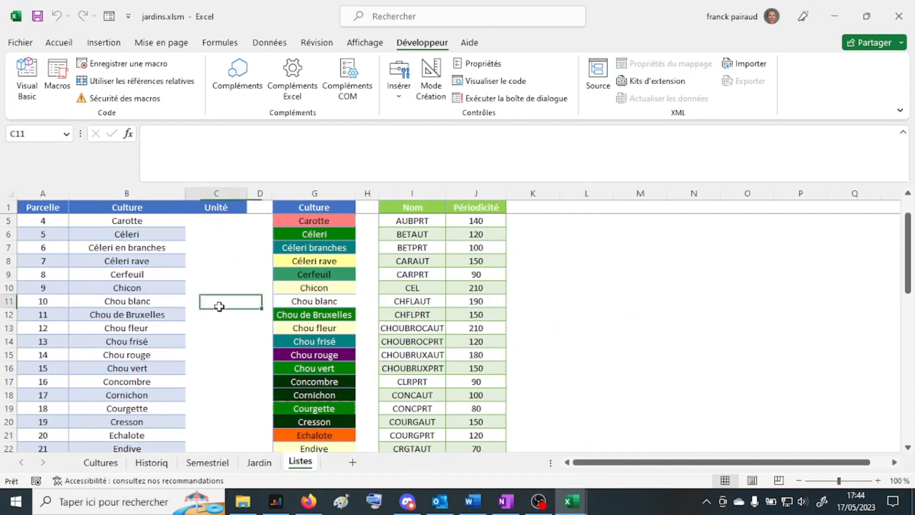
left_click(215, 327)
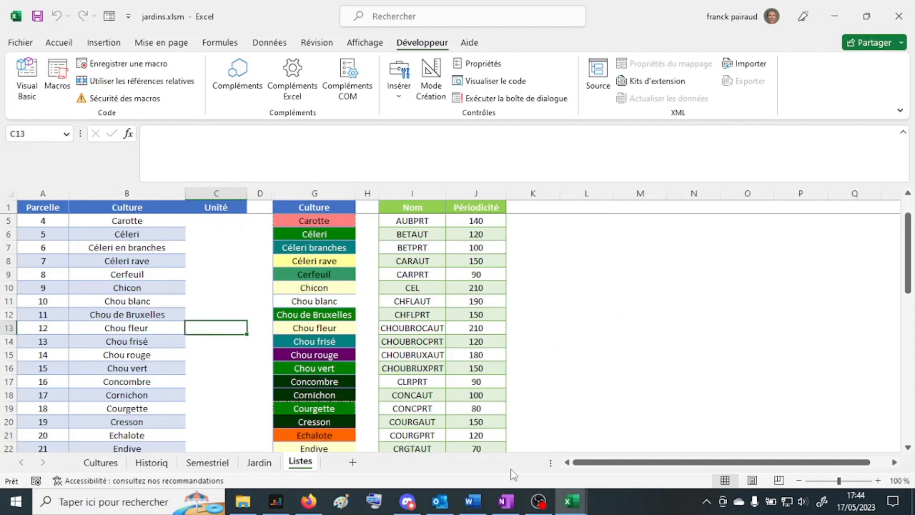